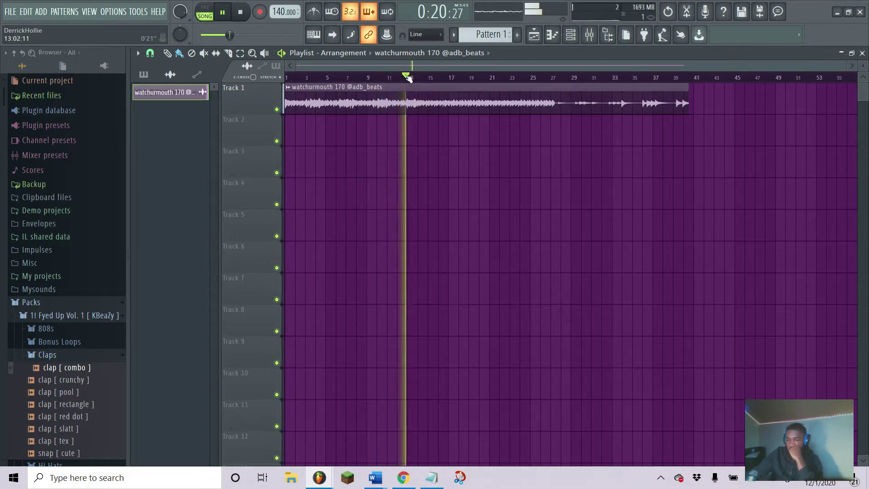
Step: Stop playback of the watchurmouth 170 sample
scroll(412, 78, up, 3)
scroll(427, 78, up, 2)
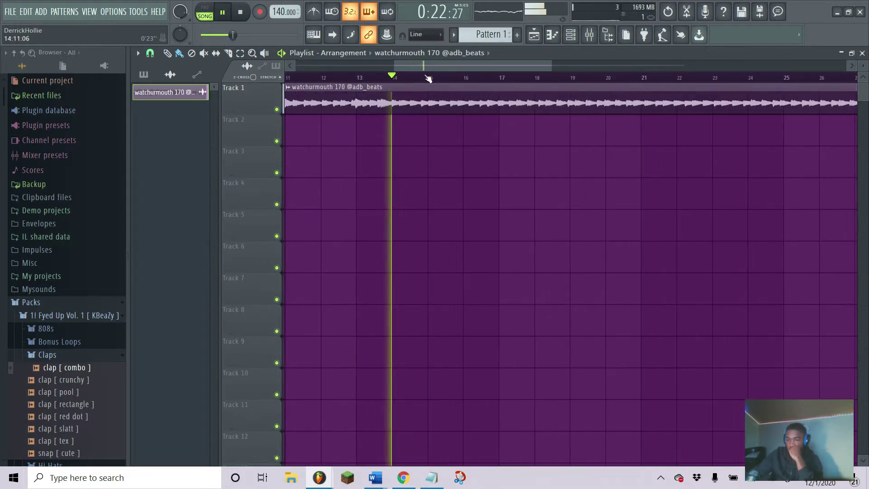
click(239, 13)
scroll(377, 86, down, 3)
scroll(377, 86, down, 3)
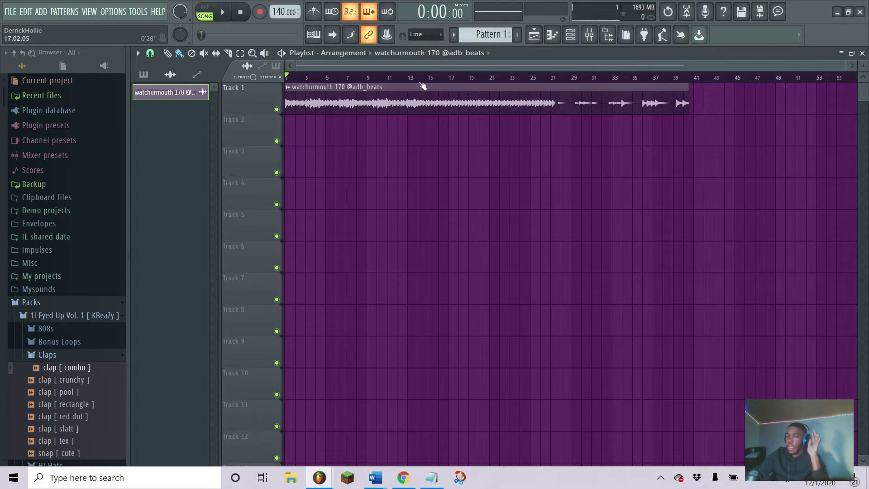
Step: Slice the watchurmouth 170 clip at bar 9, delete everything after the cut and play the remaining eight bars
scroll(396, 78, up, 5)
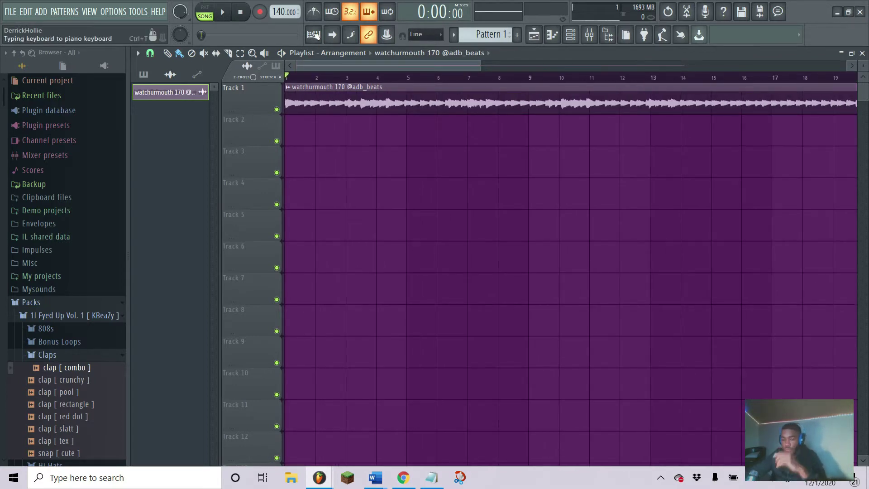
key(c)
click(530, 78)
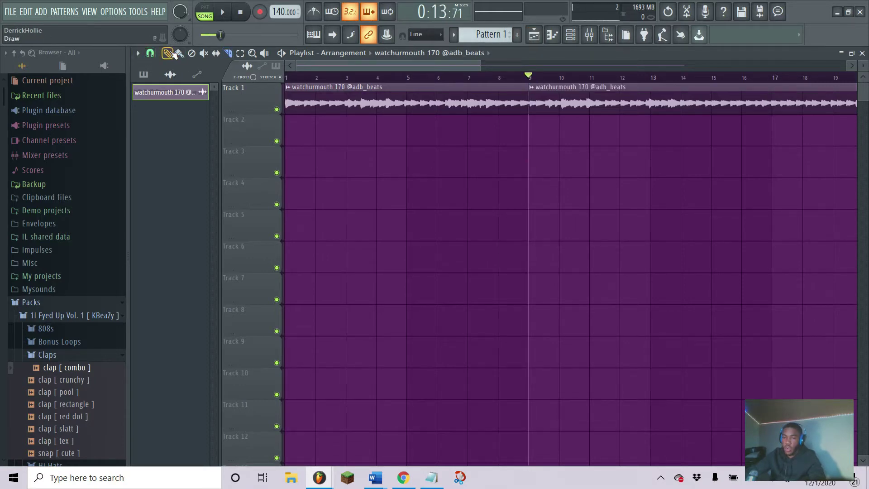
right_click(540, 93)
key(space)
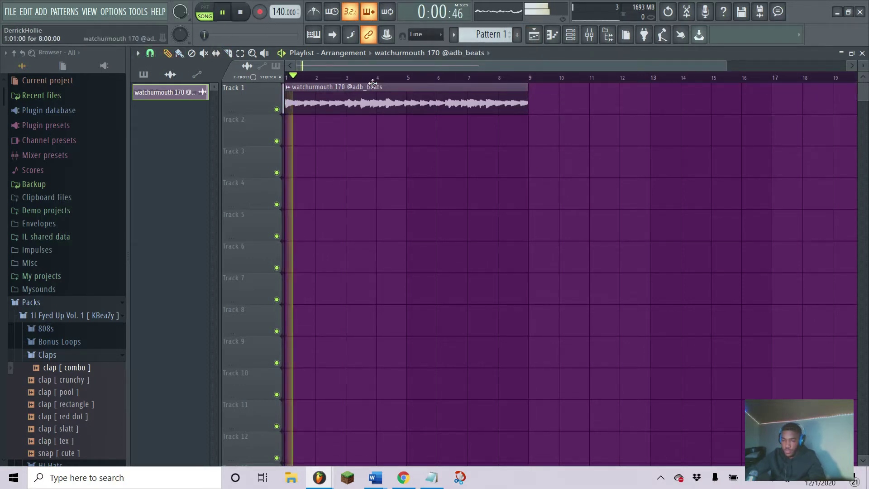
scroll(377, 80, down, 1)
key(space)
scroll(377, 80, up, 1)
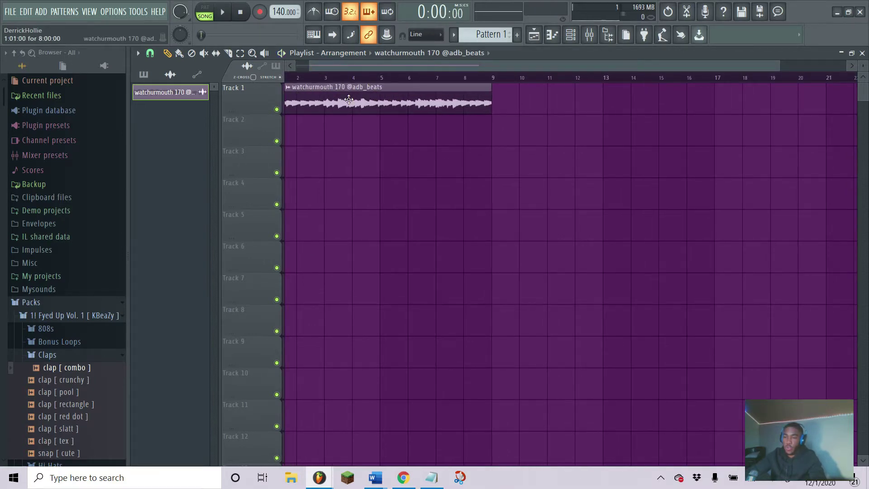
Step: Open the trimmed sample's channel settings and load its waveform in the audio editor
double_click(396, 94)
right_click(231, 308)
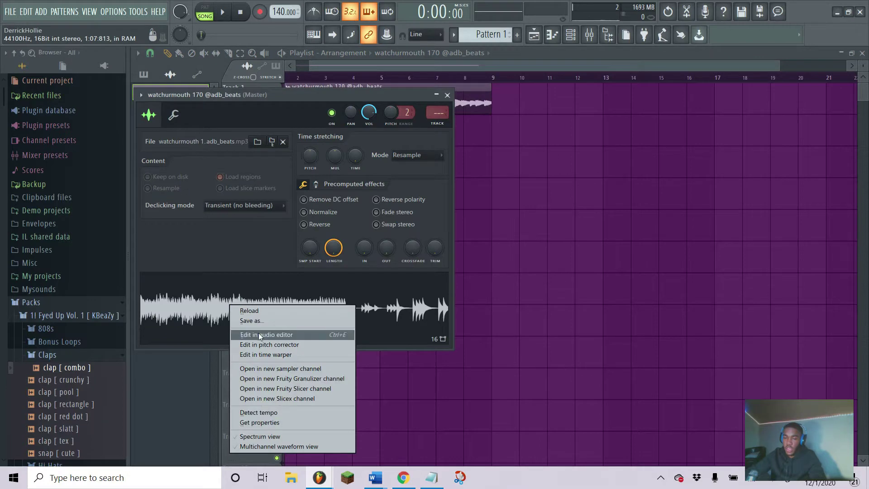
click(263, 333)
click(245, 172)
click(254, 320)
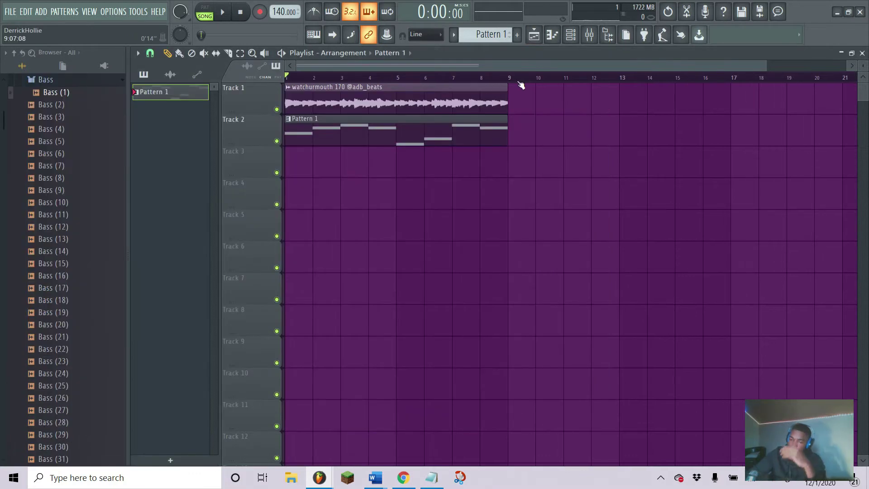
Step: Add an Omnisphere instrument channel to the project
scroll(520, 85, down, 1)
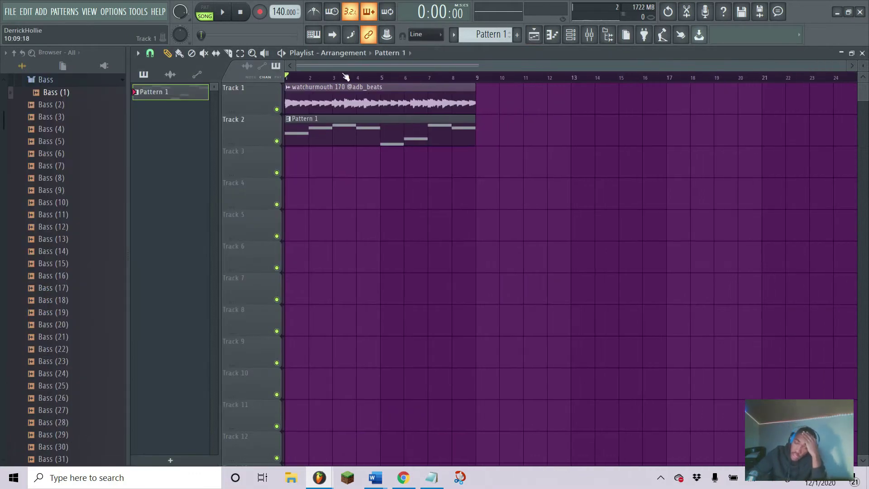
scroll(70, 95, up, 4)
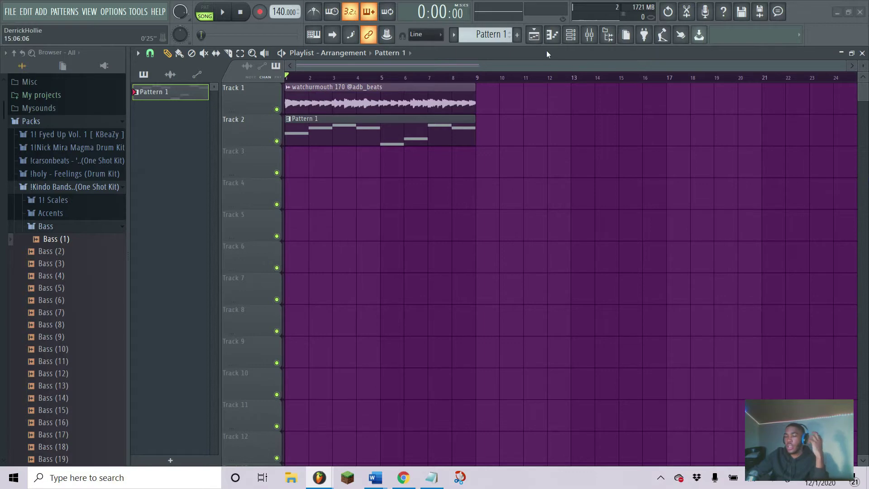
click(578, 38)
click(262, 288)
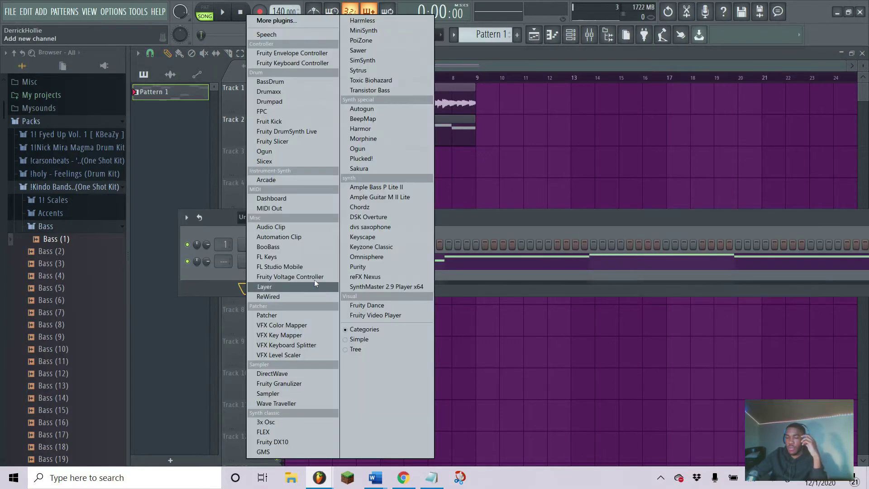
click(375, 258)
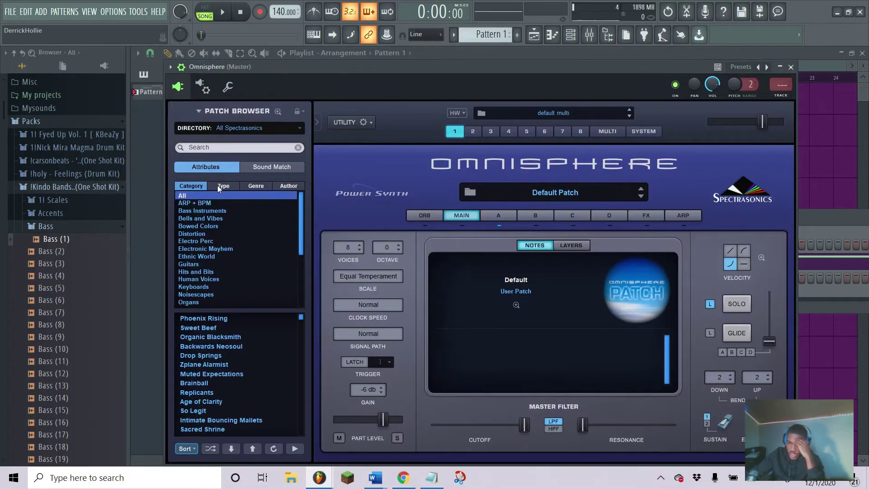
Step: Filter Omnisphere's patches by the Acoustic Strings type and load Fast Legato String Section
click(220, 186)
click(217, 211)
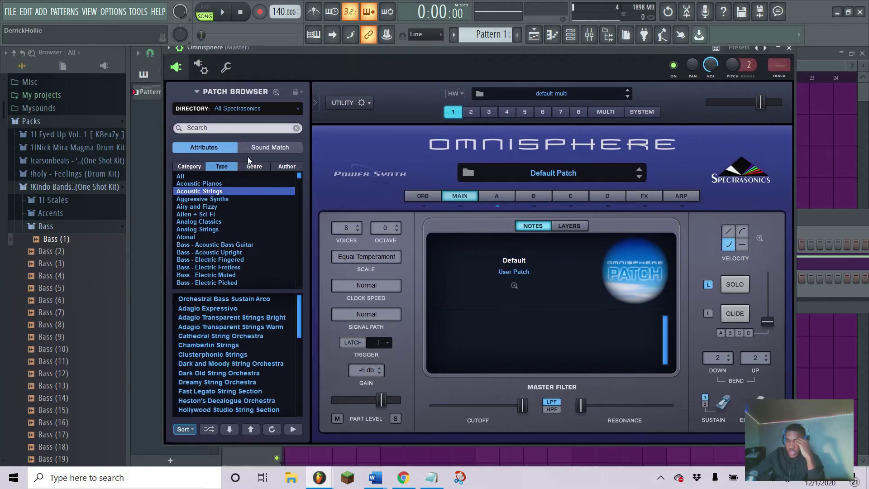
click(197, 387)
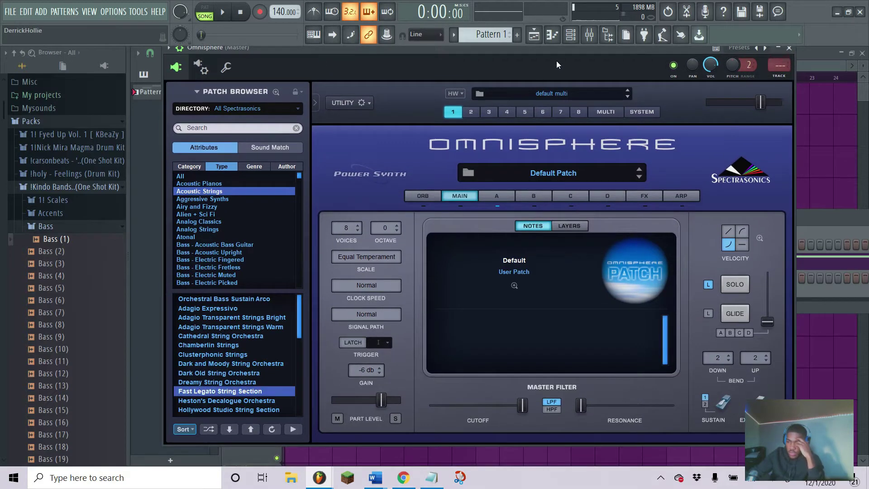
Step: In Omnisphere's piano roll, place a C#5 note filling bar 1
click(552, 36)
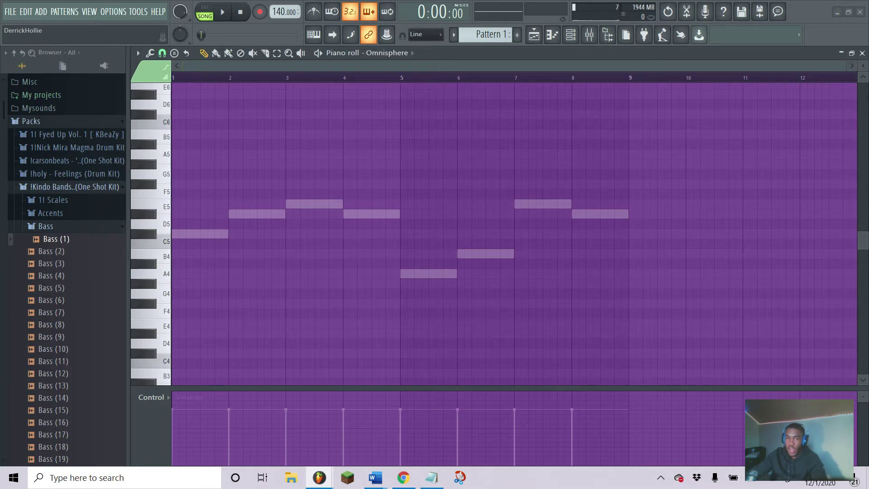
scroll(275, 293, up, 3)
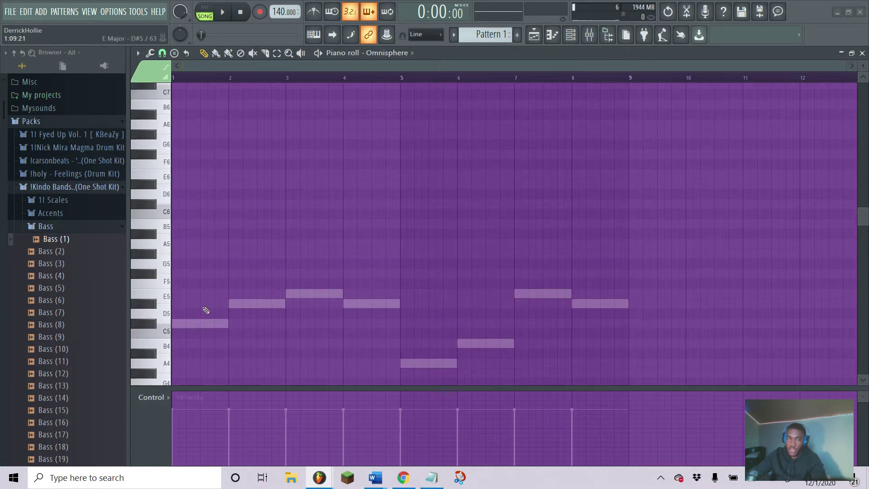
scroll(201, 305, up, 1)
scroll(203, 306, down, 3)
click(186, 261)
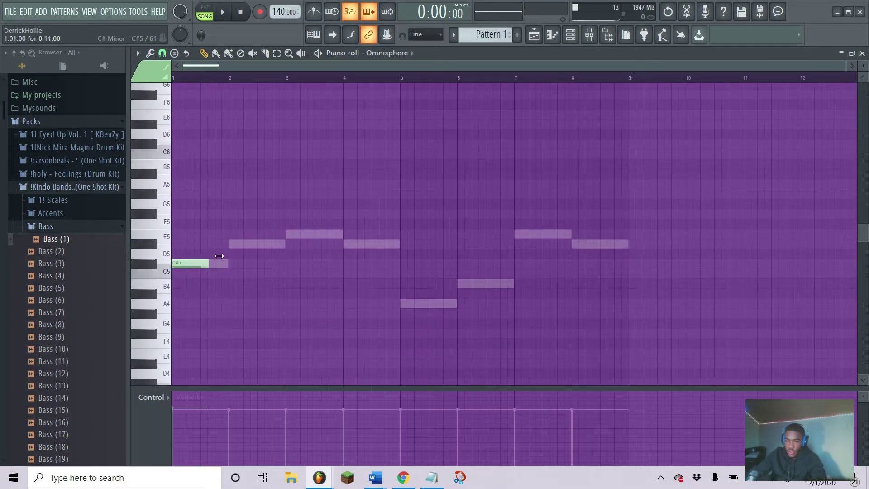
click(137, 53)
mouse_move(214, 122)
mouse_move(252, 124)
click(409, 150)
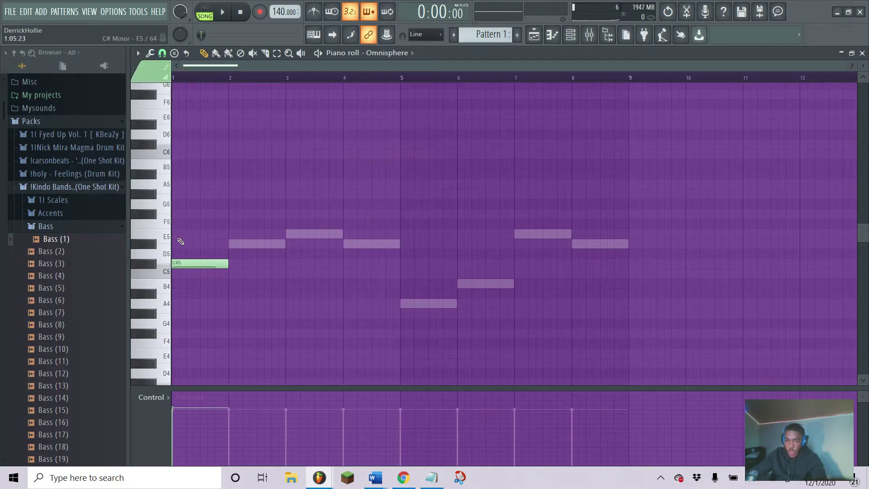
click(179, 236)
right_click(210, 235)
scroll(204, 242, up, 3)
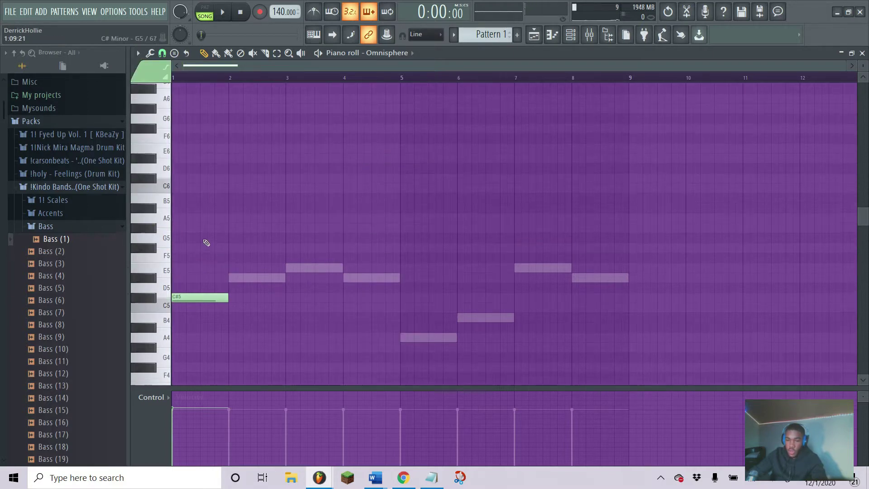
click(186, 204)
right_click(196, 206)
Step: Stack C#6, E6 and G#6 notes across bar 1, an octave and more above the C#5 root
scroll(190, 224, up, 1)
click(188, 231)
scroll(192, 239, up, 4)
drag(184, 255, 185, 294)
click(192, 255)
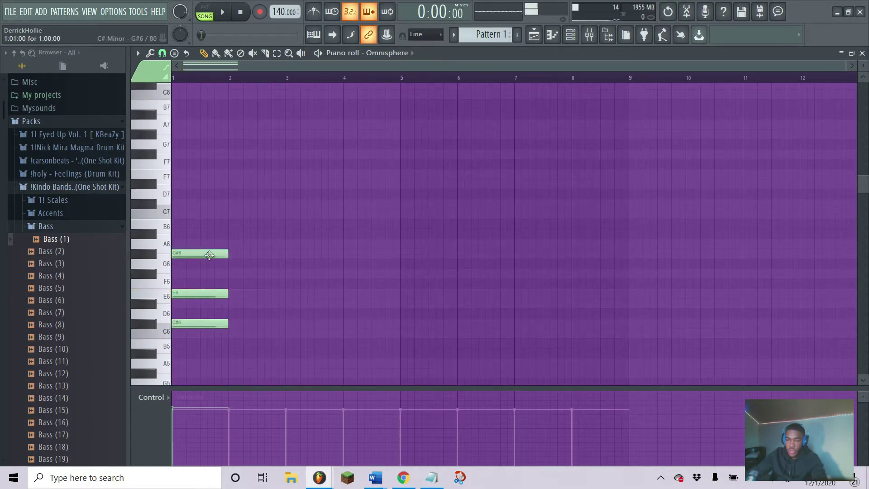
Step: Add one-bar D#6 and G#6 notes in bar 2, removing the trial C7 note above them
drag(246, 304, 230, 304)
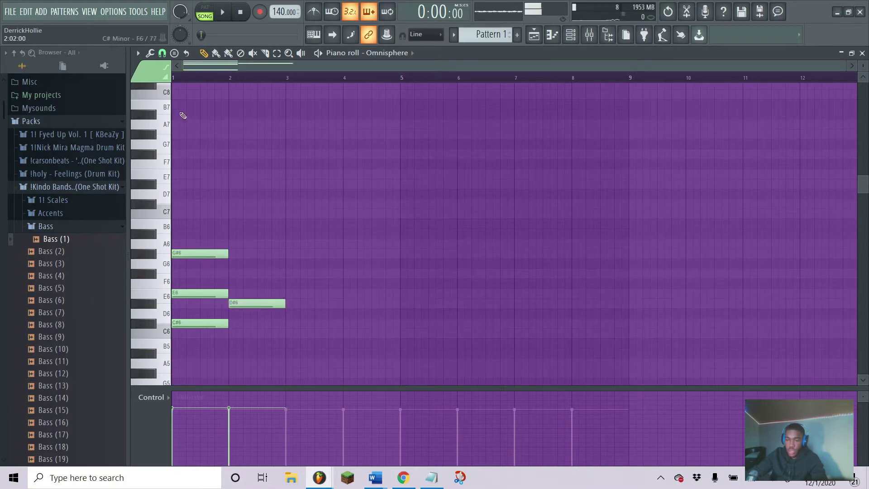
click(162, 53)
click(182, 203)
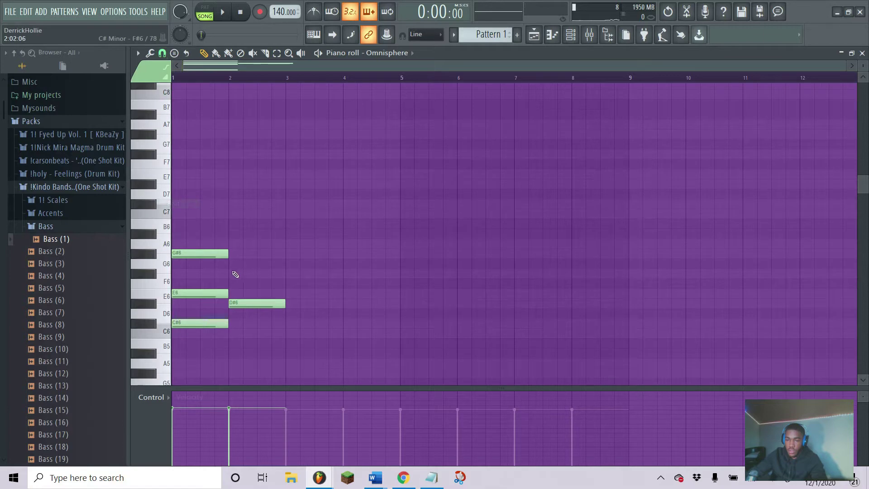
mouse_move(225, 254)
mouse_down()
mouse_move(223, 274)
mouse_move(237, 245)
mouse_up()
click(228, 217)
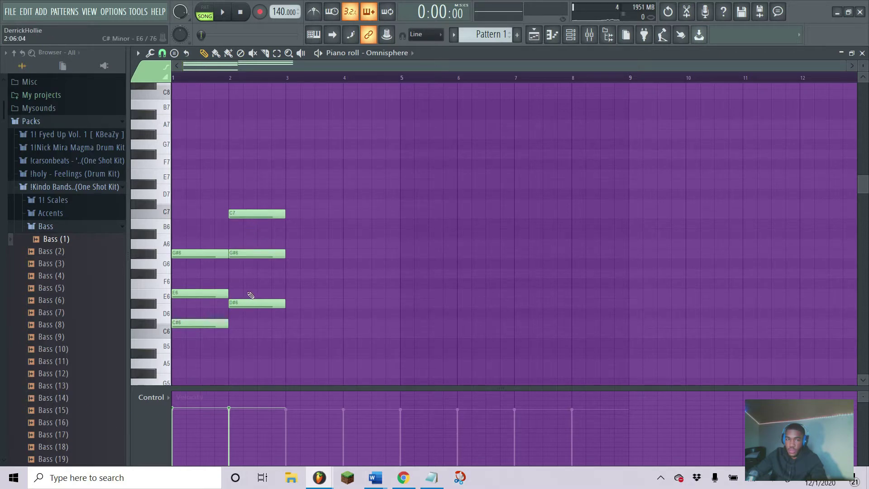
scroll(251, 295, down, 2)
right_click(261, 184)
Step: Play back the first two bars of string chords together with the sample
key(space)
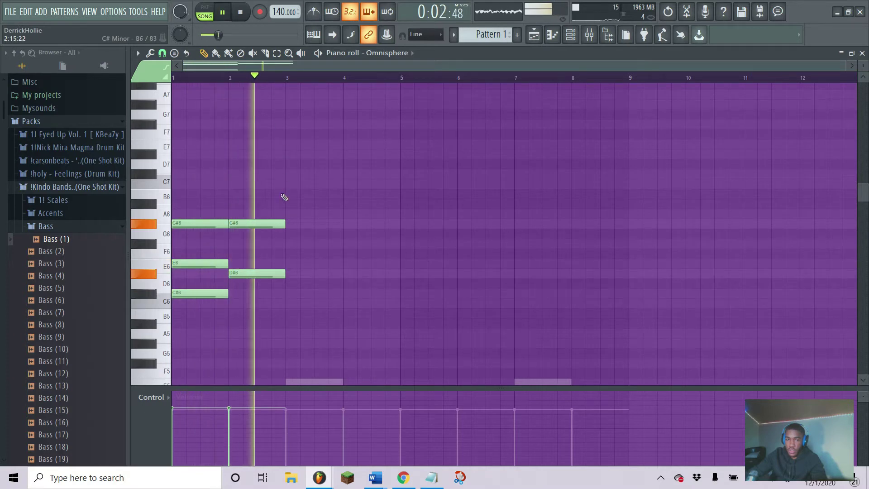
key(space)
scroll(280, 197, down, 2)
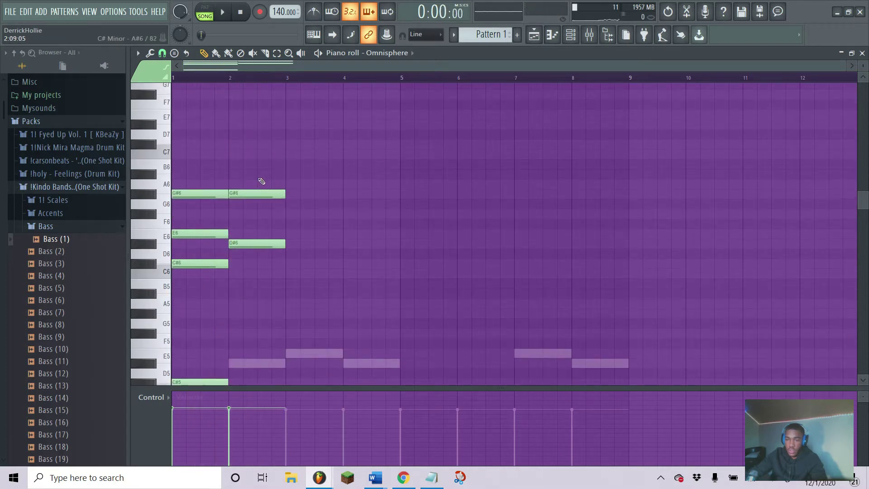
key(space)
scroll(268, 209, down, 4)
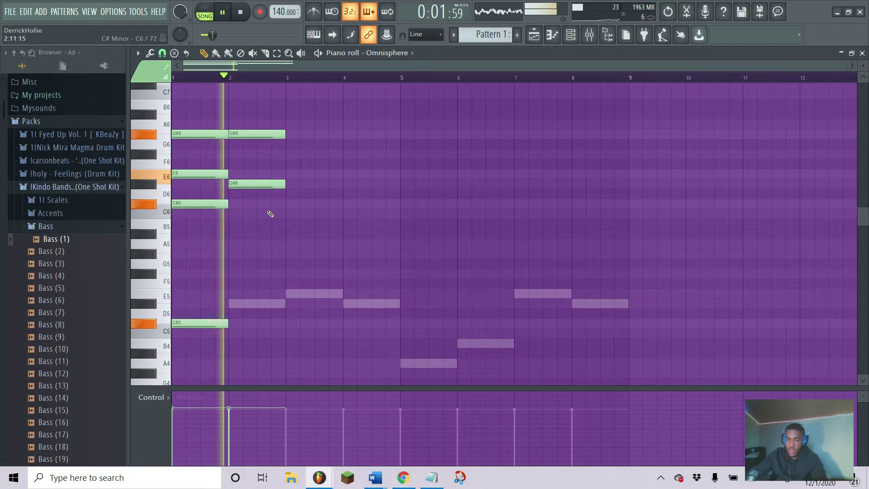
key(space)
Step: Set the project tempo to 170 BPM and trim the audio clip to end at bar 9 again
key(F5)
drag(281, 12, 282, 1)
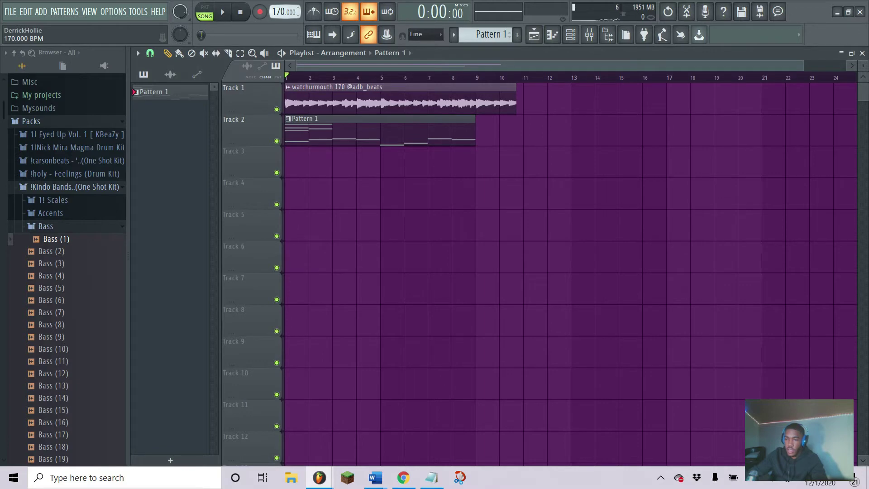
scroll(470, 79, up, 4)
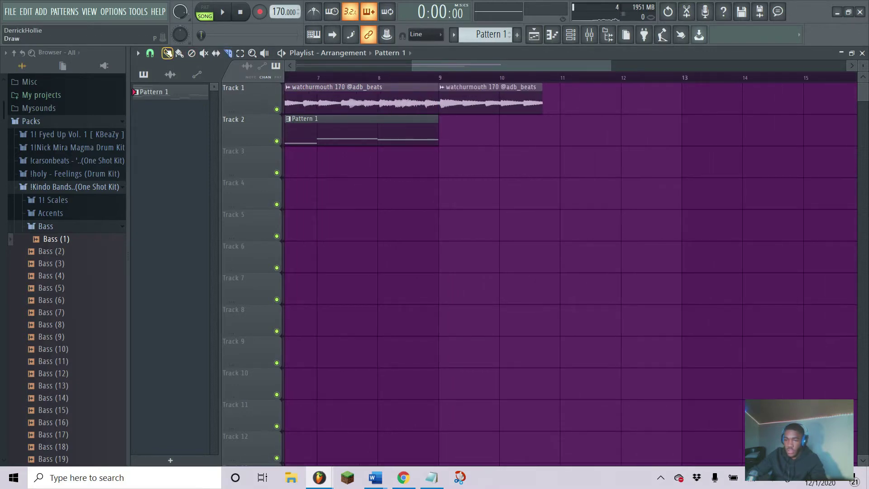
click(168, 53)
right_click(534, 111)
scroll(474, 79, down, 4)
Step: Return to Omnisphere's notes during playback and add one-bar E6 and B6 notes in bar 3
key(space)
double_click(372, 121)
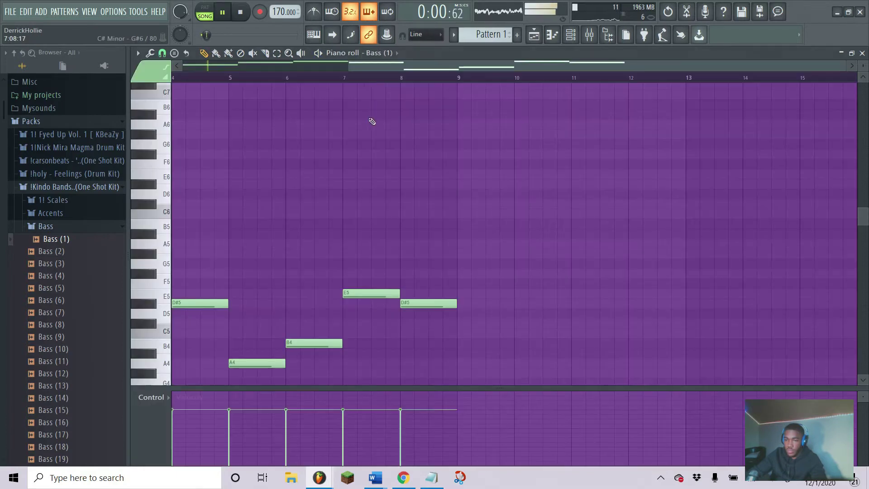
double_click(267, 186)
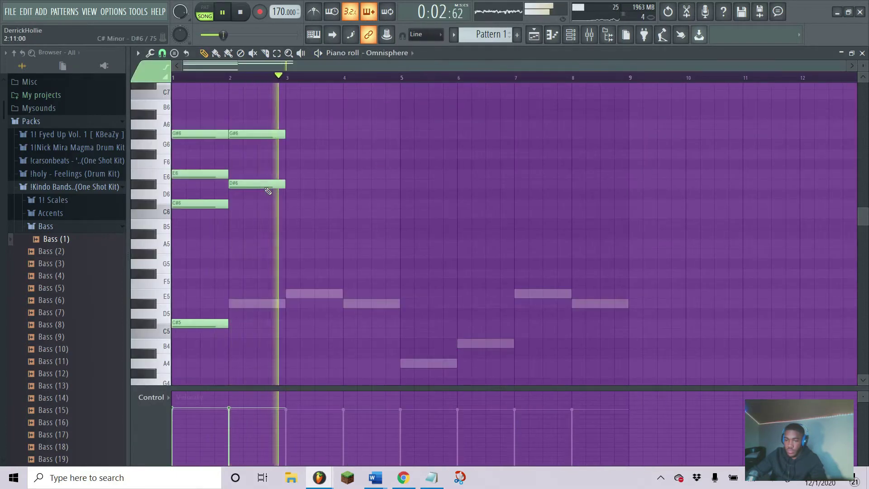
click(291, 174)
click(318, 124)
drag(324, 124, 323, 103)
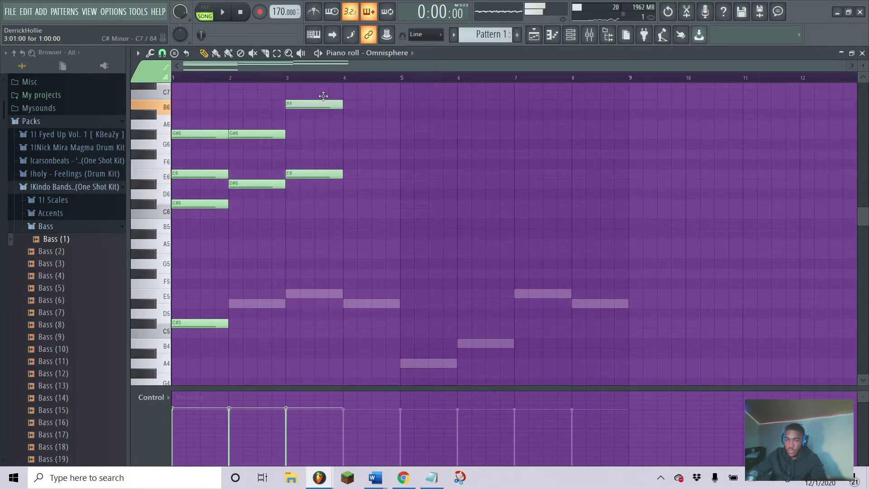
Step: Fill bar 4 with a full-length D#6 note, topped by a half-bar A6 followed by a half-bar G#6
click(349, 184)
click(344, 125)
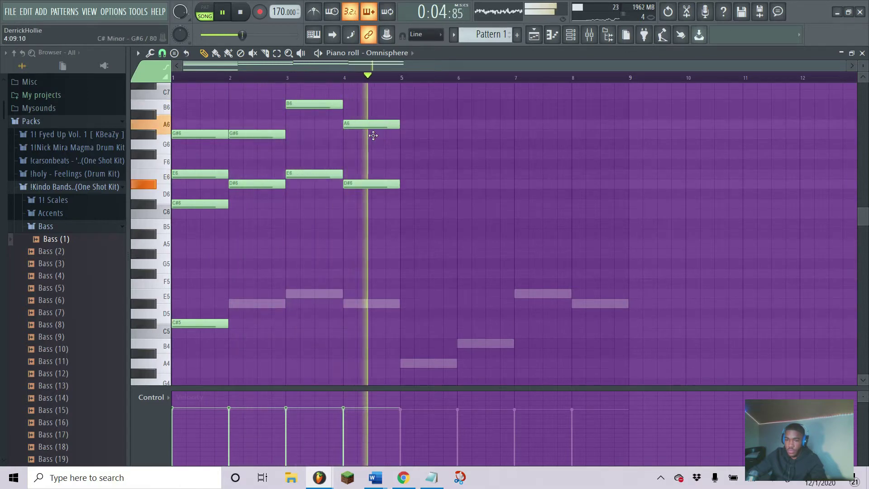
click(373, 135)
key(space)
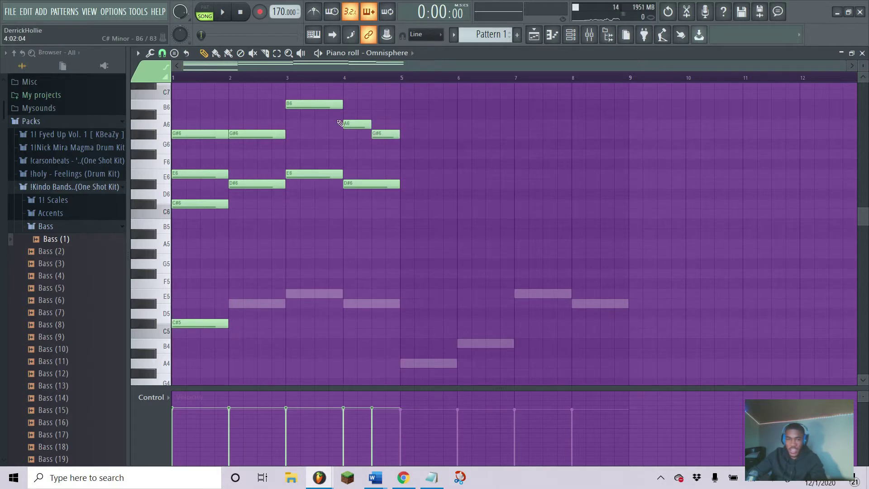
Step: Place one-bar A5, C#6 and E6 notes in bar 5 and start playback to hear the chords
click(415, 244)
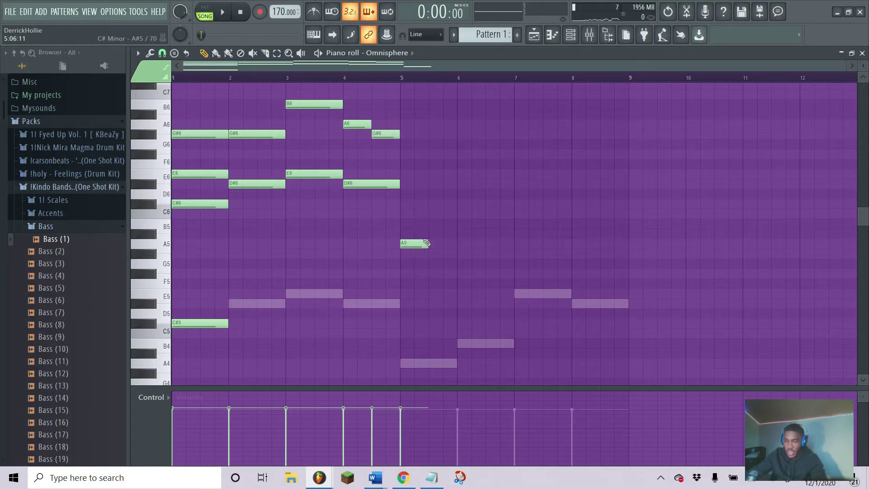
drag(397, 225, 401, 203)
drag(402, 163, 402, 179)
key(space)
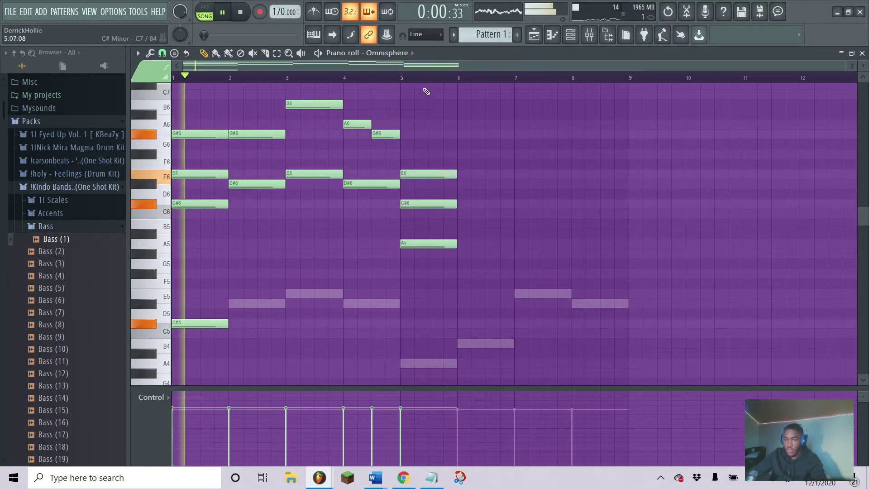
Step: Place one-bar root notes following the ghost bass notes: D#5, E5, D#5, A4, B4, E5 and D#5 in bars 2 to 8
click(232, 303)
click(291, 294)
click(346, 303)
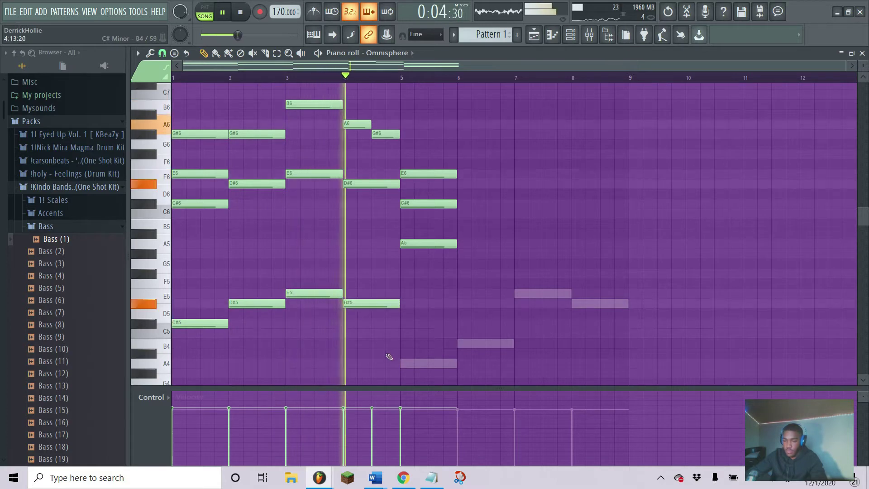
click(428, 363)
click(460, 343)
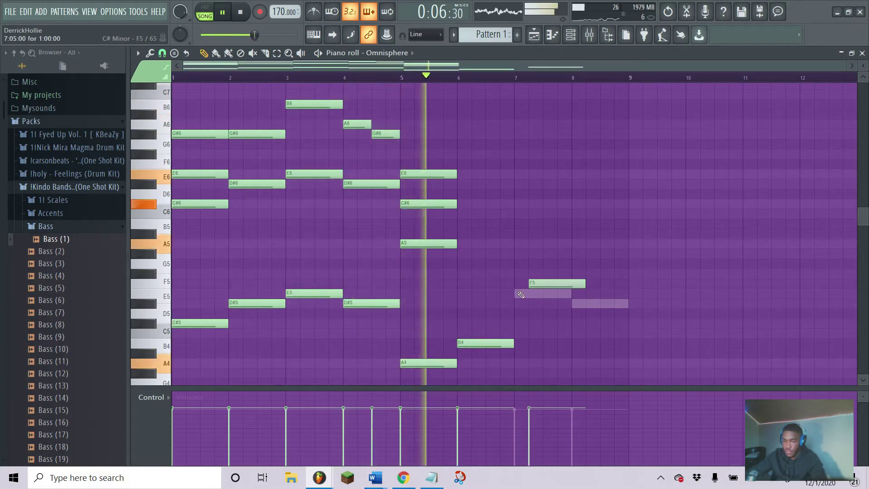
click(520, 293)
click(573, 305)
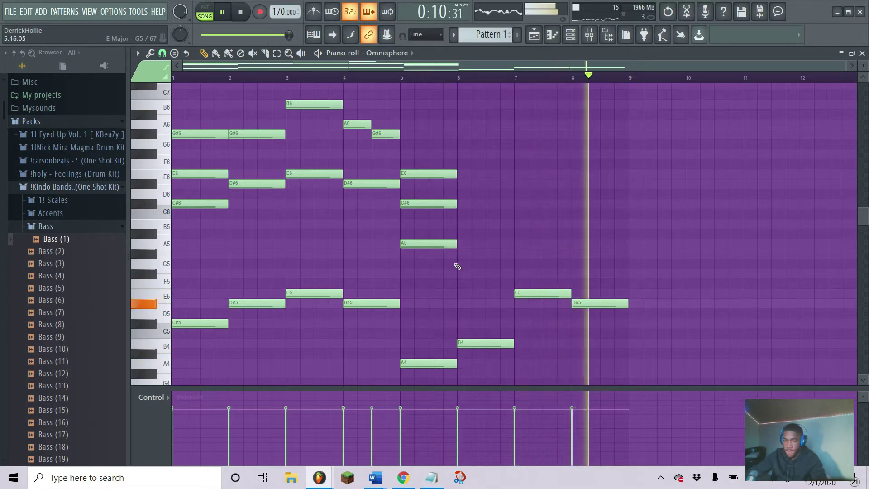
key(space)
Step: Build the bar 6 chord from one-bar B5, E6 and G#6 notes and start playback
click(461, 254)
drag(485, 257, 494, 180)
scroll(484, 167, up, 2)
click(463, 195)
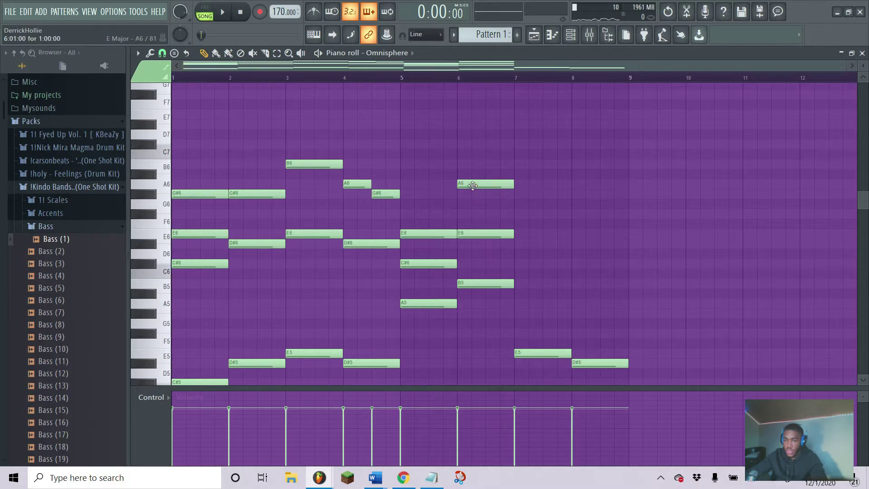
drag(473, 198, 474, 194)
key(space)
Step: Add one-bar E6, F#6 and G#6 notes in bar 7 during playback and stop
click(535, 264)
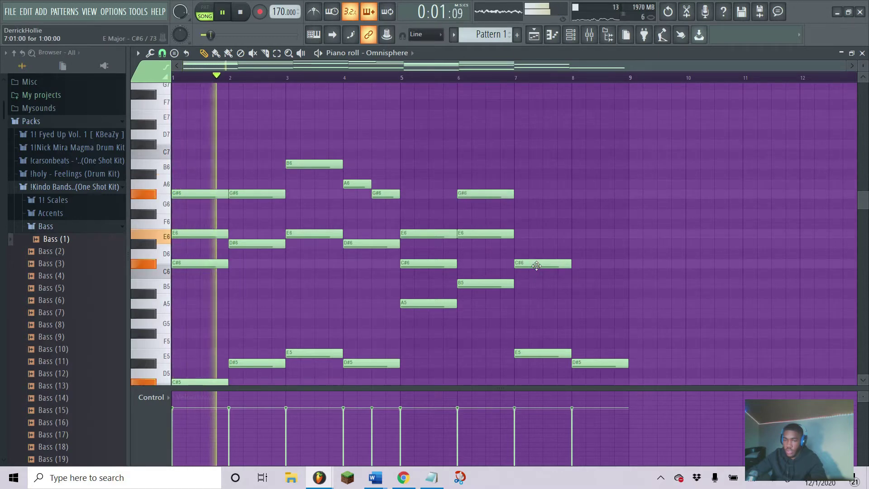
drag(536, 263, 529, 231)
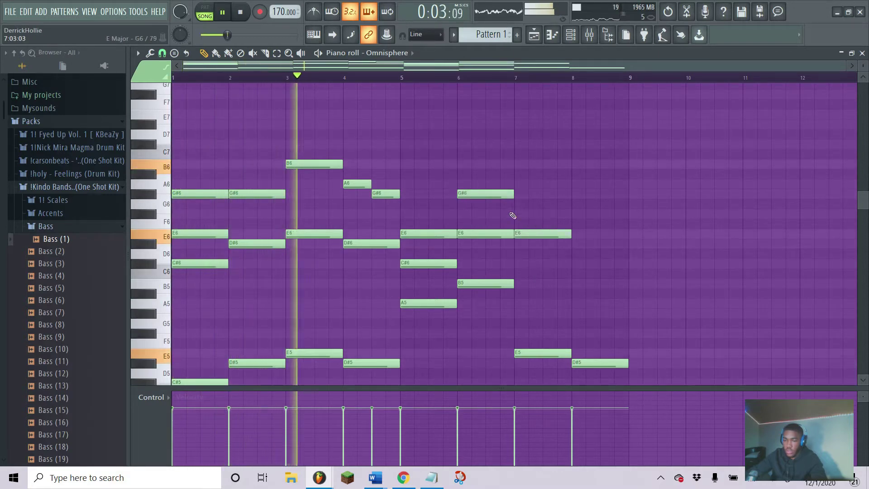
click(524, 214)
drag(523, 214, 531, 196)
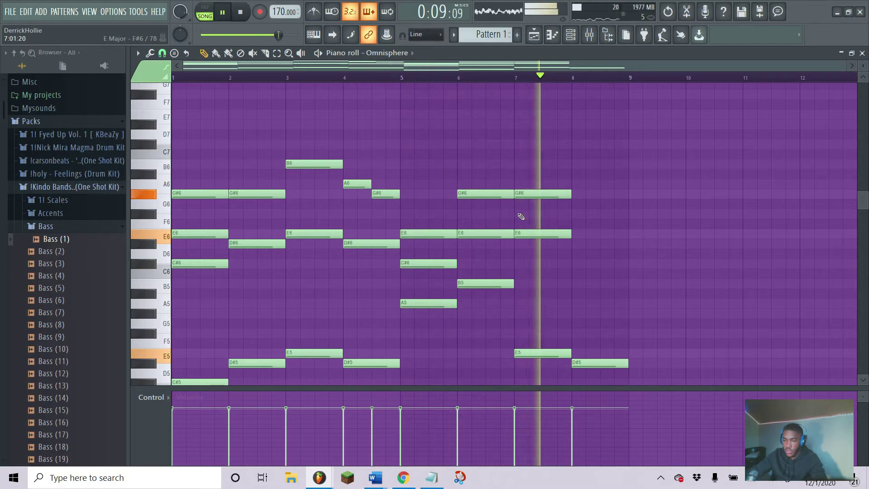
click(521, 214)
key(space)
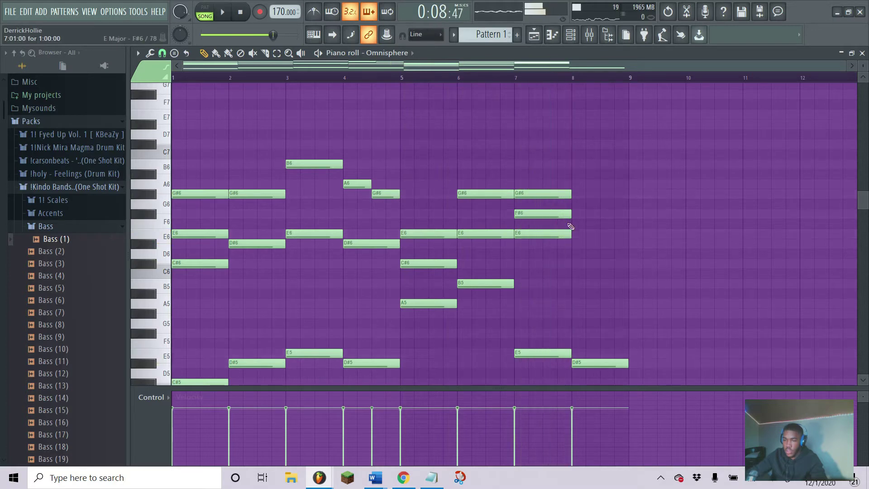
scroll(593, 234, down, 2)
drag(541, 142, 545, 187)
drag(542, 122, 546, 203)
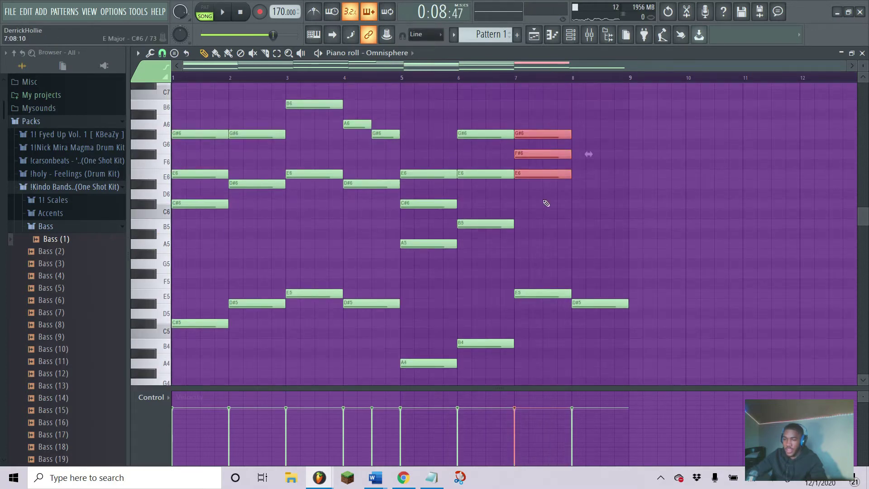
ctrl+click(571, 199)
Step: Fill bar 8 with a full-length D#6 note topped by a half-bar G#6 and a half-bar A6, and play the ending
scroll(578, 171, up, 2)
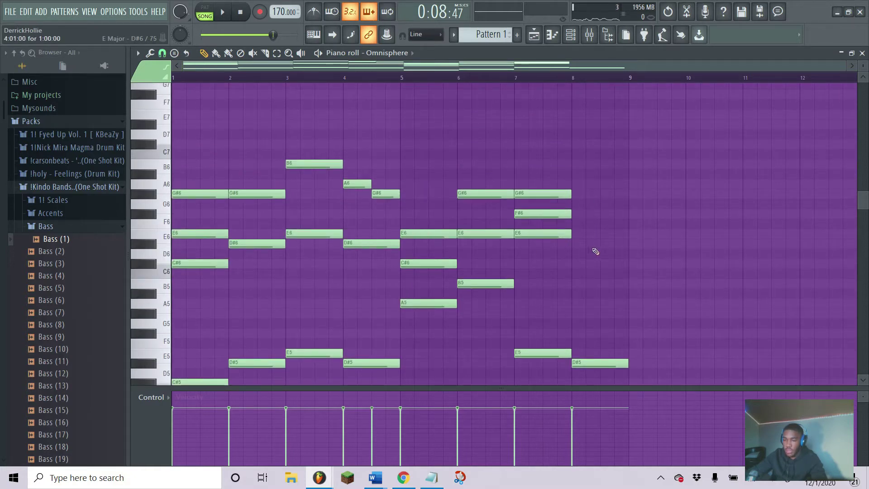
click(577, 247)
click(574, 185)
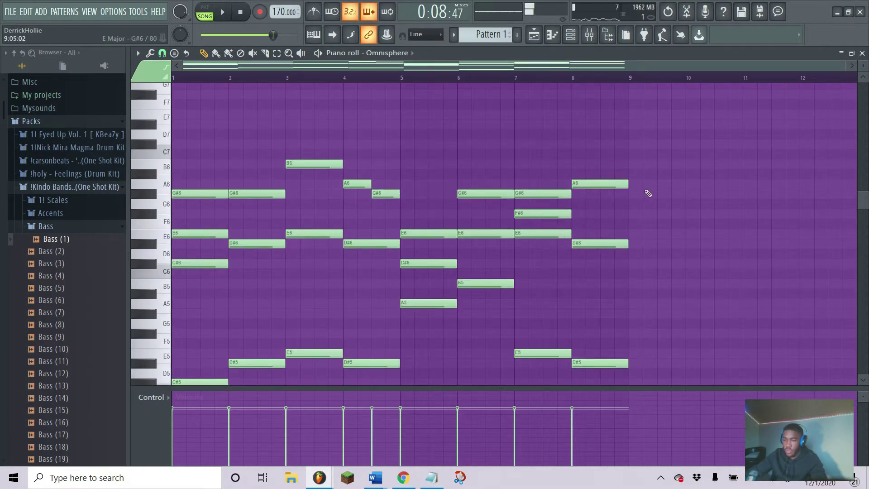
drag(611, 182, 611, 192)
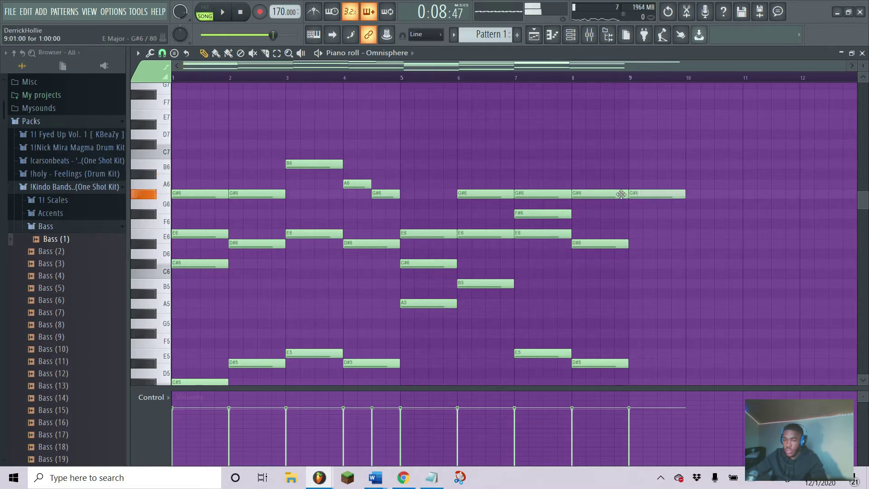
drag(357, 171, 393, 207)
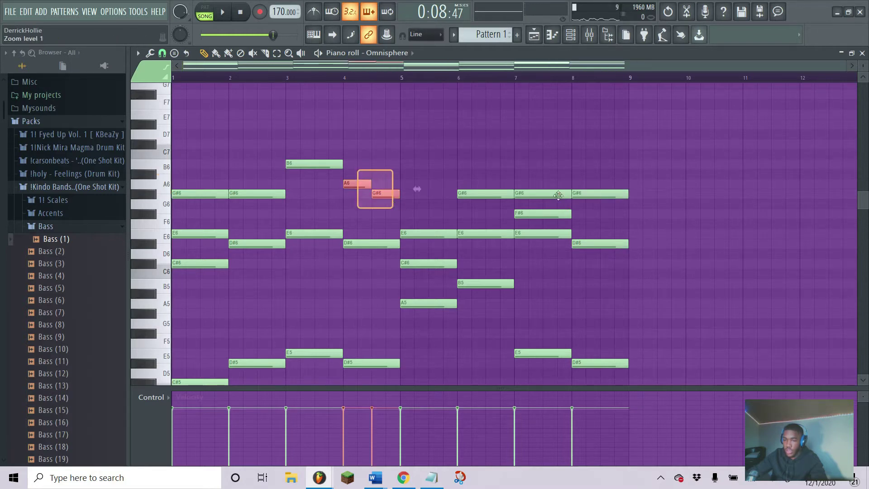
click(628, 192)
mouse_move(622, 193)
mouse_down()
mouse_move(599, 194)
mouse_move(621, 194)
mouse_up()
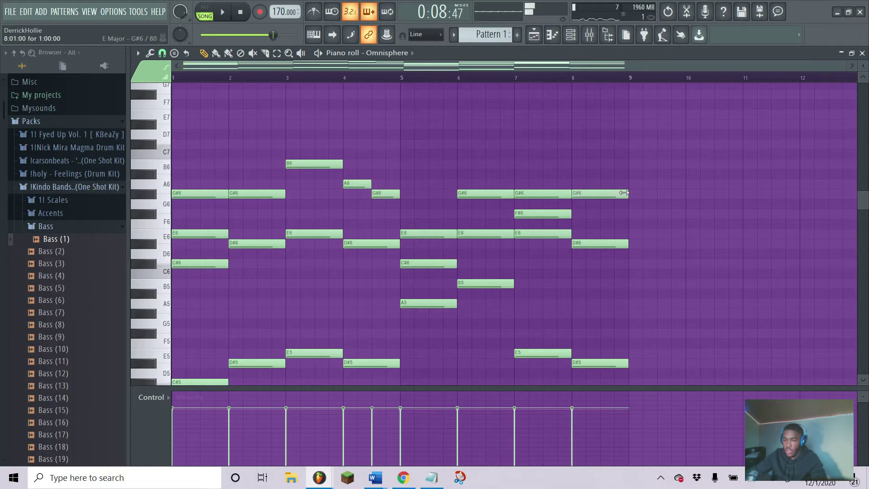
click(605, 184)
key(space)
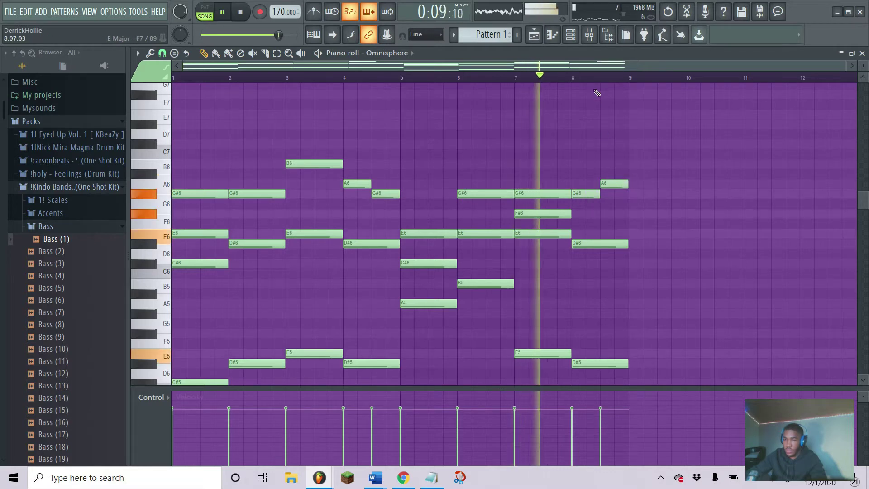
Step: In the playlist, duplicate the watchurmouth 170, Pattern 1 and Watch clips so the copies start at bar 9, and play the arrangement
scroll(615, 136, down, 3)
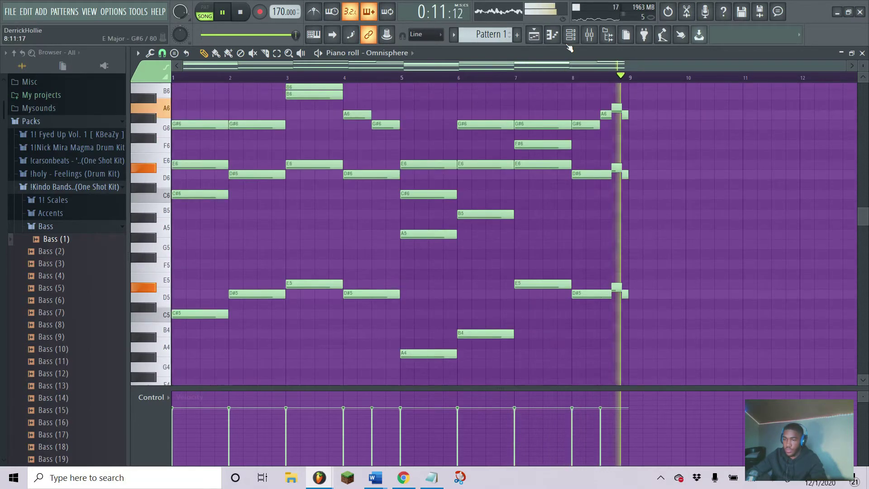
click(535, 36)
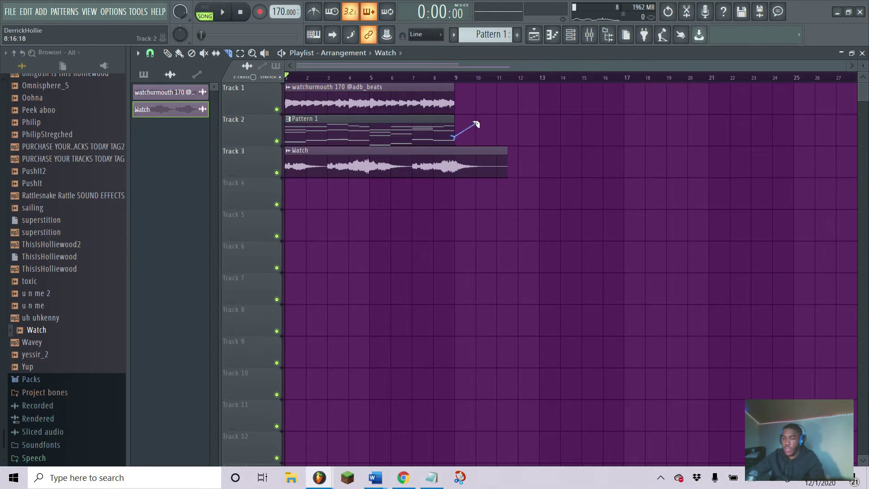
drag(509, 94, 482, 134)
drag(438, 157, 606, 157)
scroll(513, 86, down, 3)
key(space)
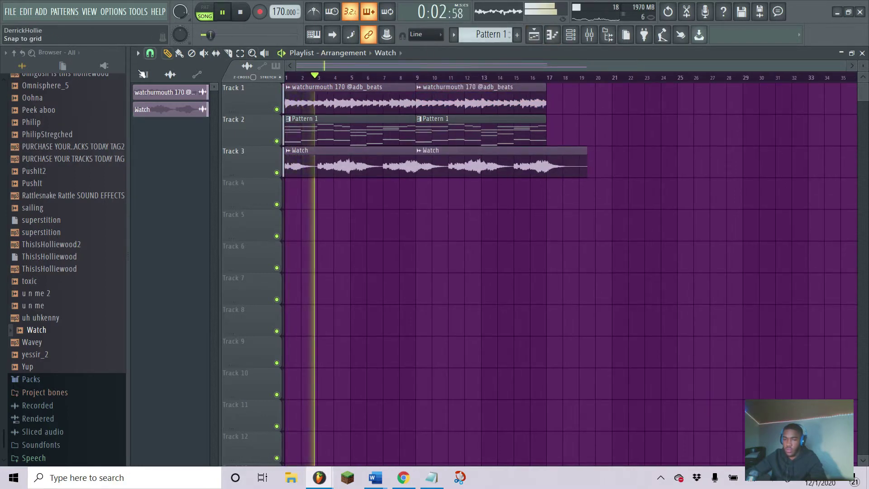
Step: List the project's patterns in the playlist's clip picker while the arrangement plays
click(143, 74)
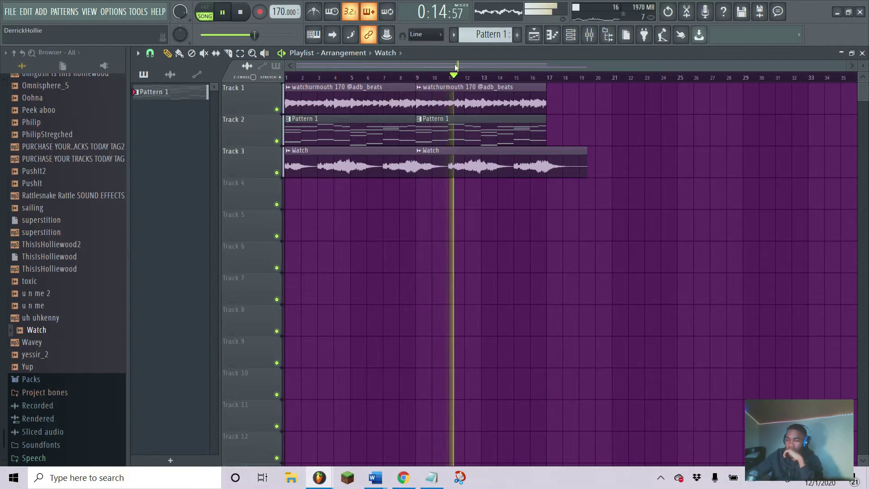
scroll(515, 83, down, 5)
scroll(518, 139, up, 5)
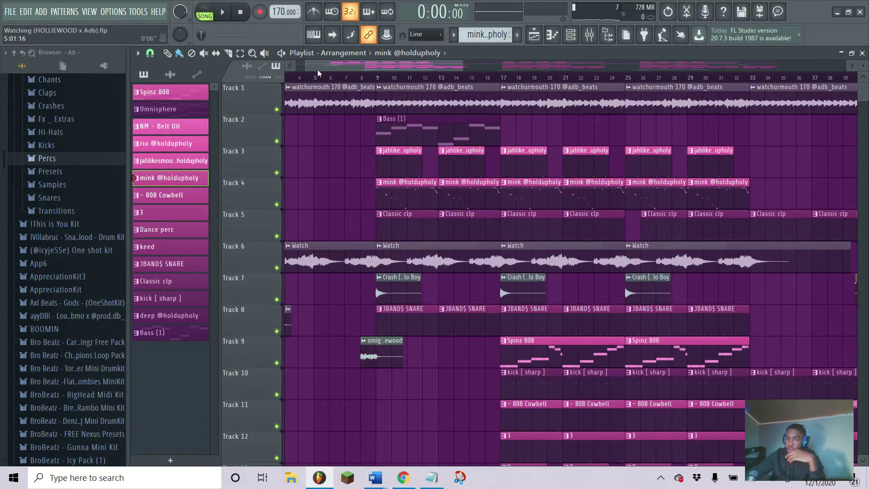
Step: In the finished Watching project, isolate the Omnisphere clips, their volume automation and the north effect on tracks 15 to 17
drag(317, 70, 348, 79)
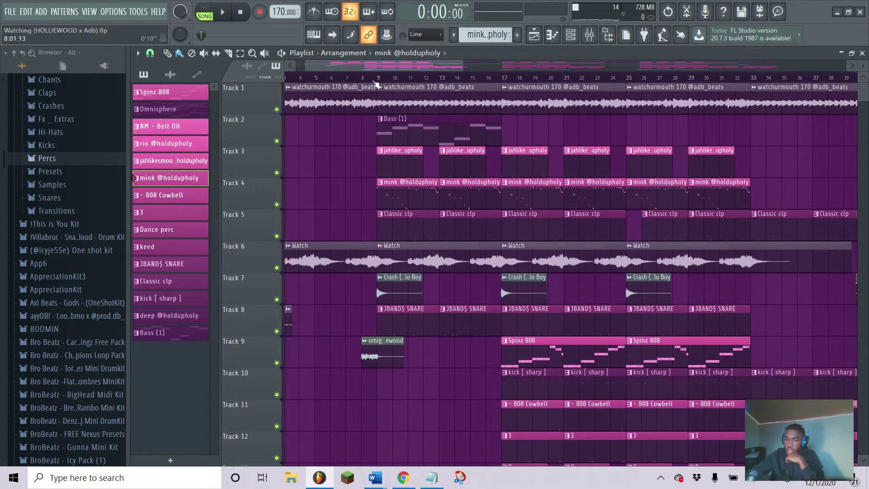
scroll(374, 85, up, 4)
scroll(474, 80, down, 4)
drag(421, 66, 486, 68)
scroll(428, 144, down, 7)
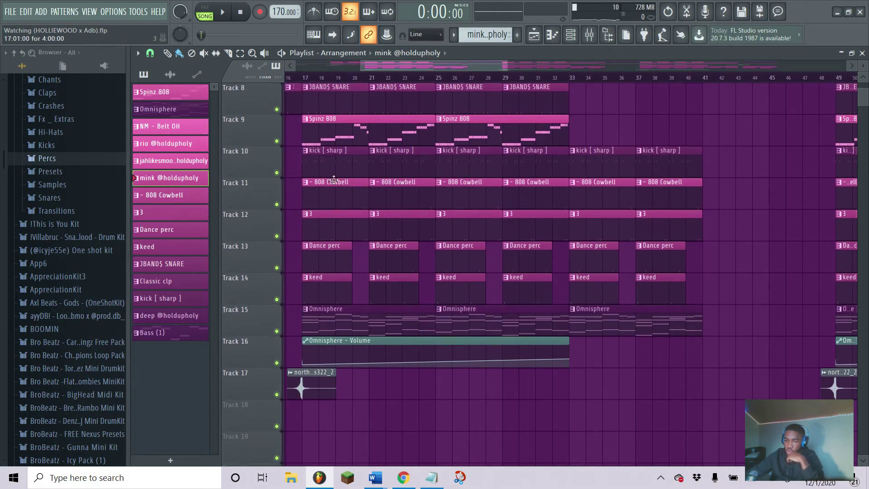
scroll(337, 80, down, 2)
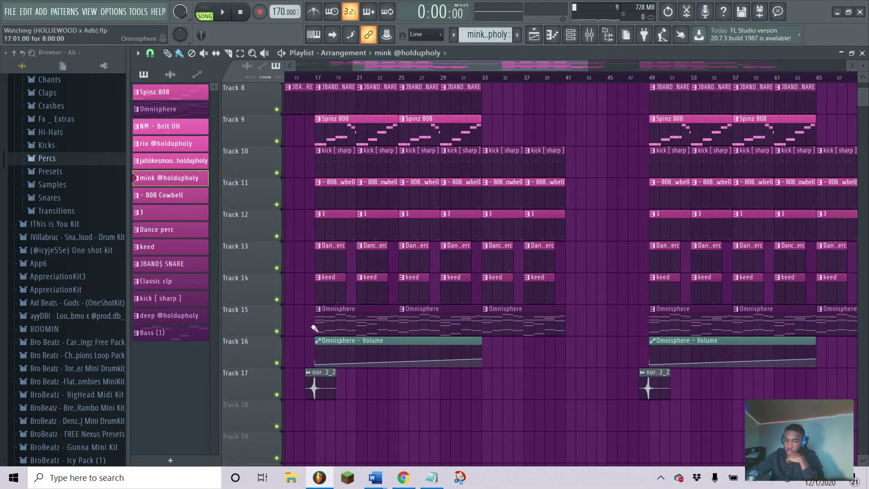
right_click(277, 331)
click(276, 363)
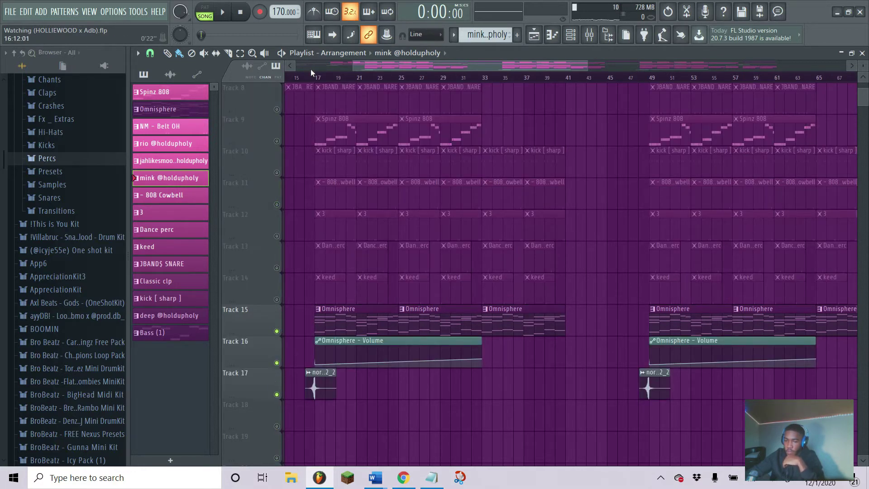
Step: Play the isolated Omnisphere section from just before bar 17, following its volume automation, and stop playback
scroll(310, 68, up, 3)
drag(409, 64, 401, 65)
key(space)
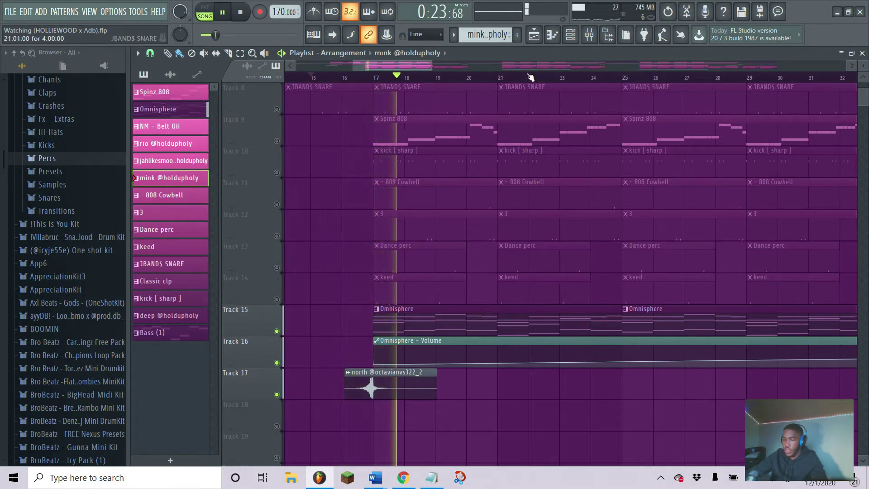
scroll(531, 78, down, 2)
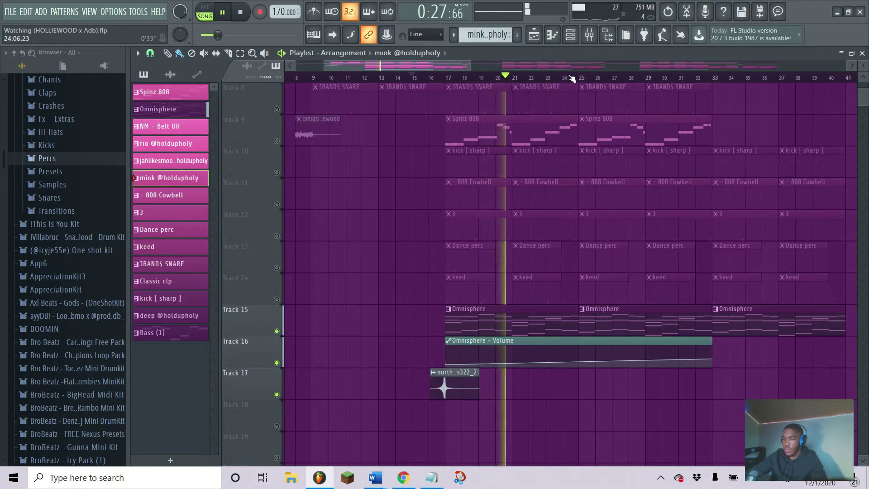
scroll(572, 78, down, 2)
scroll(571, 79, down, 2)
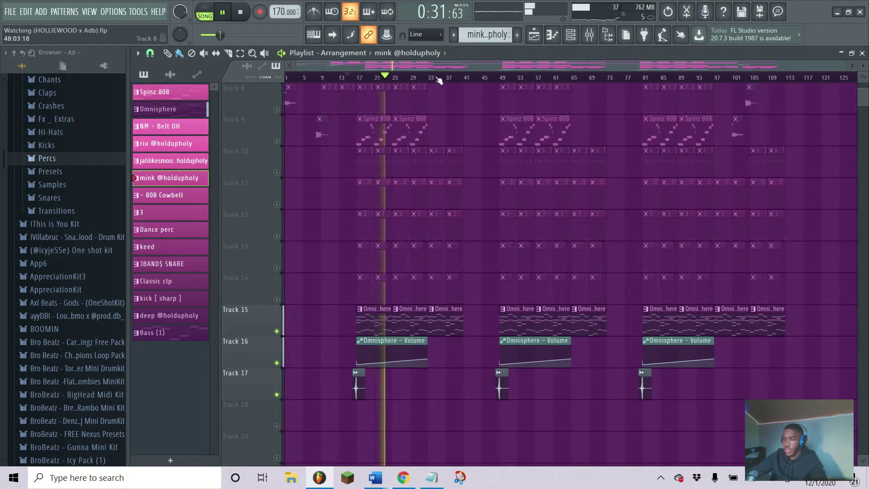
scroll(432, 79, up, 3)
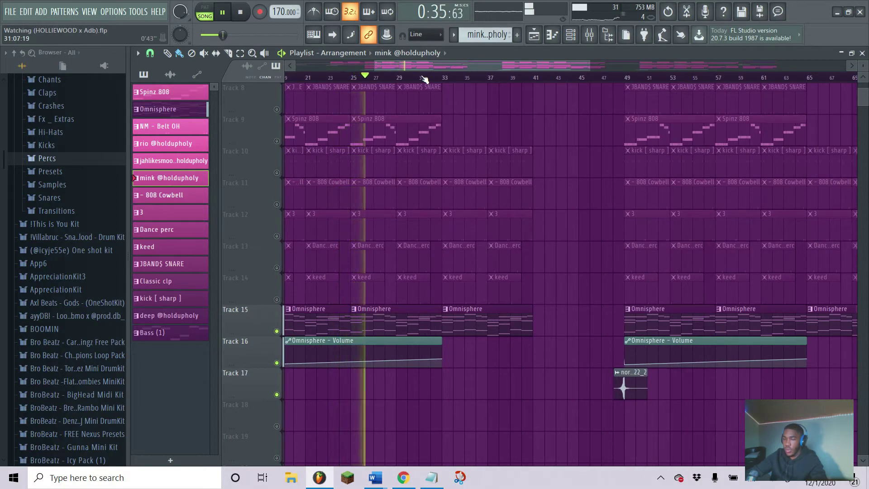
scroll(425, 79, down, 2)
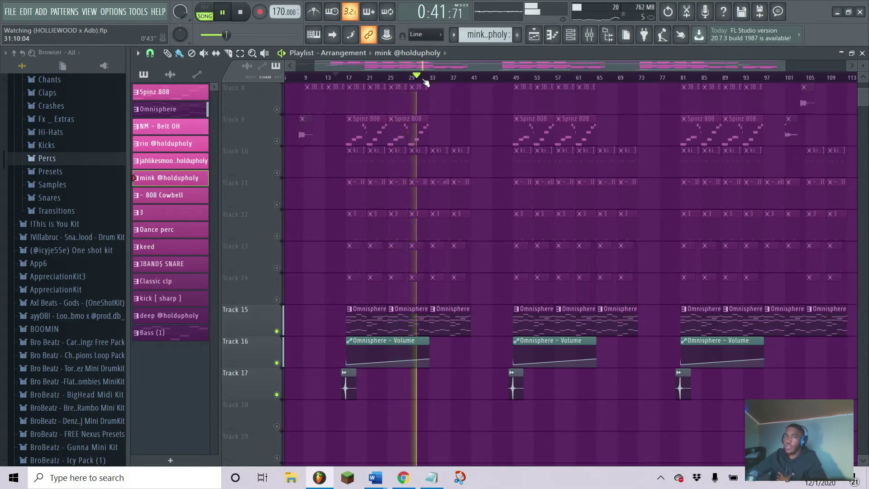
click(242, 13)
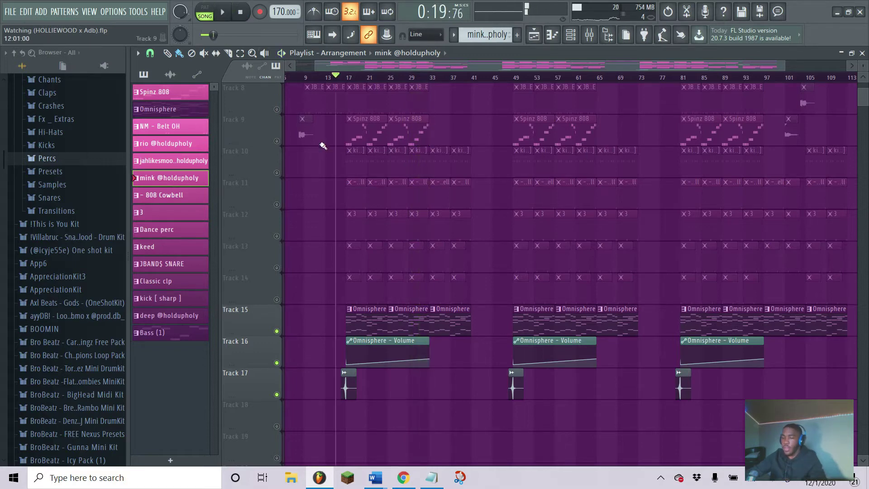
Step: Bring all tracks back, and leave only tracks 8 to 13 active, from the snare to the Dance perc
scroll(343, 88, up, 2)
click(279, 141)
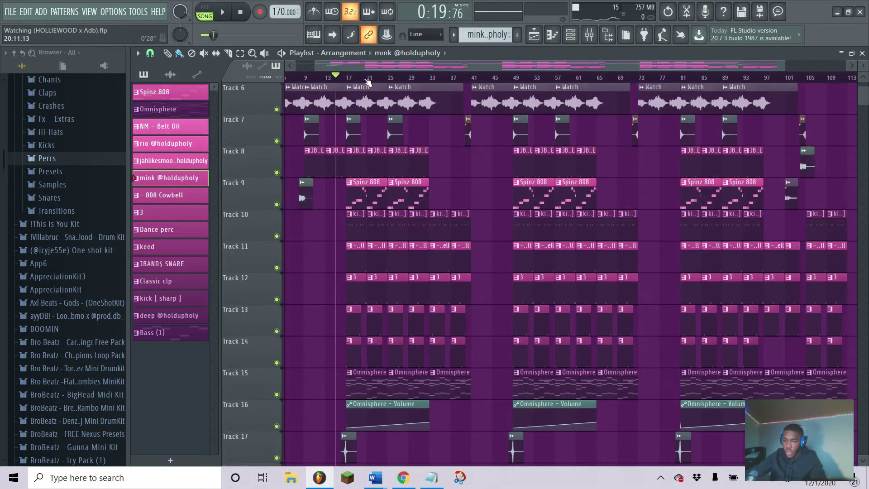
scroll(368, 81, up, 2)
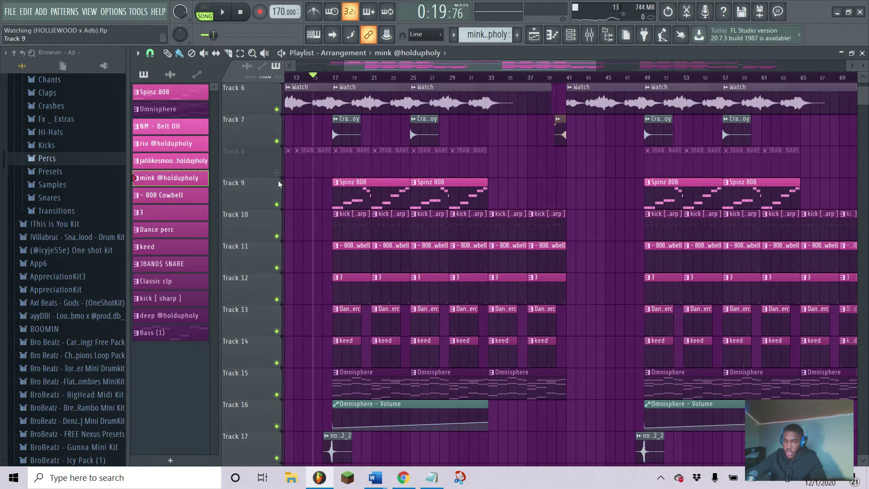
right_click(277, 172)
drag(282, 202, 271, 360)
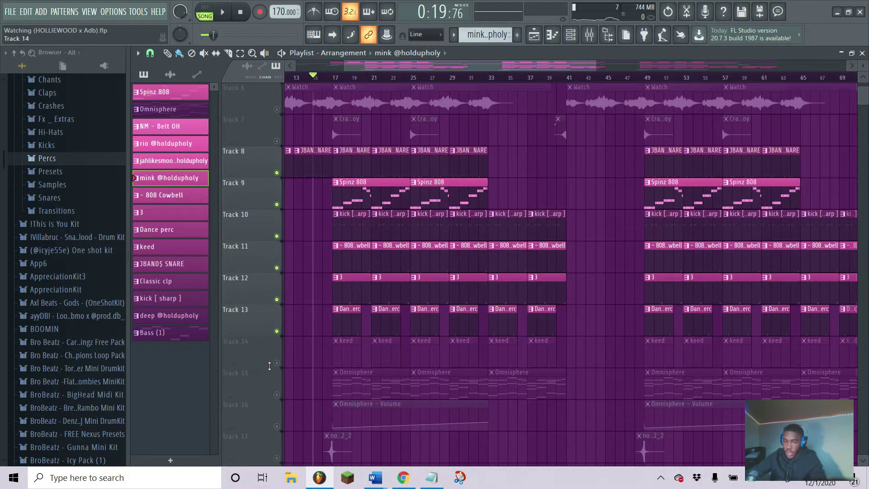
scroll(326, 235, up, 5)
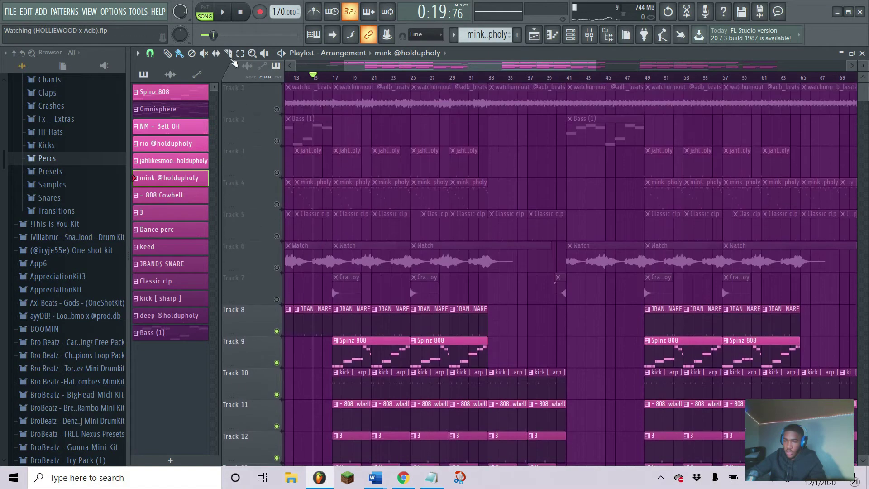
Step: Change the playlist's snap setting and select bars 17 to 21 on the timeline for playback
click(150, 54)
click(168, 215)
right_click(335, 83)
click(338, 80)
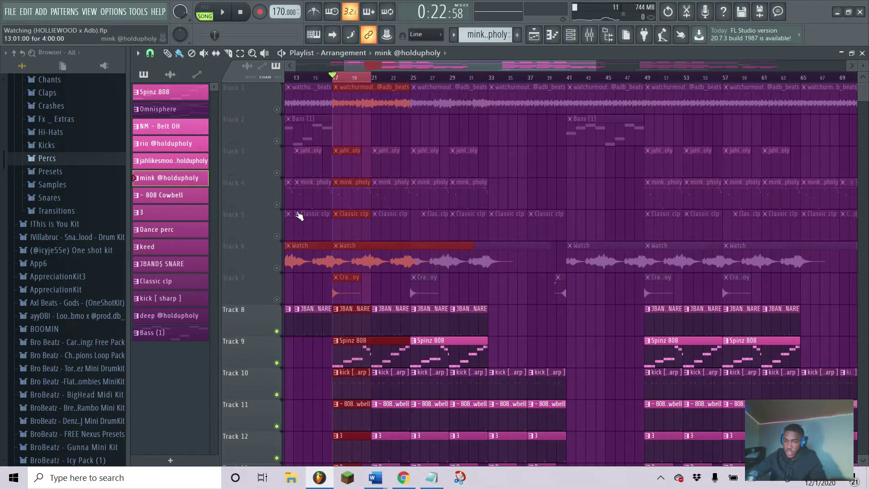
Step: Reactivate tracks 3 to 5 alongside the active drum tracks, play the bars 17 to 21 selection, and stop playback
click(278, 205)
click(277, 235)
click(277, 173)
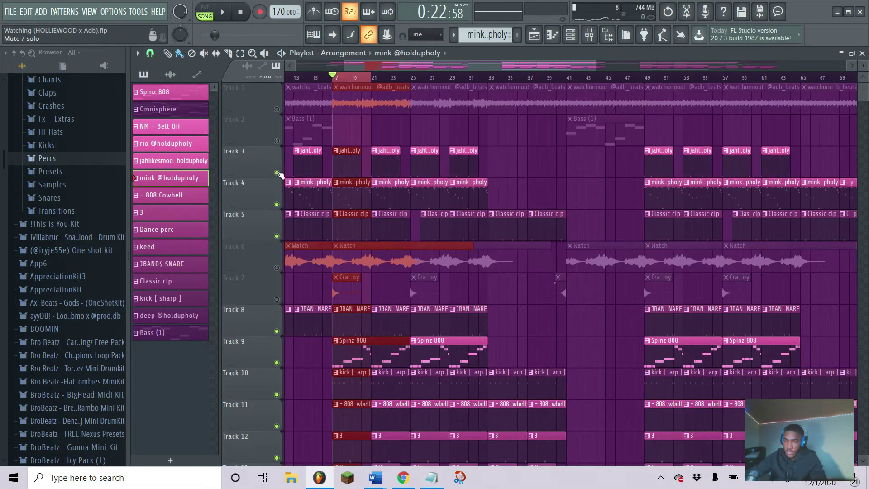
key(space)
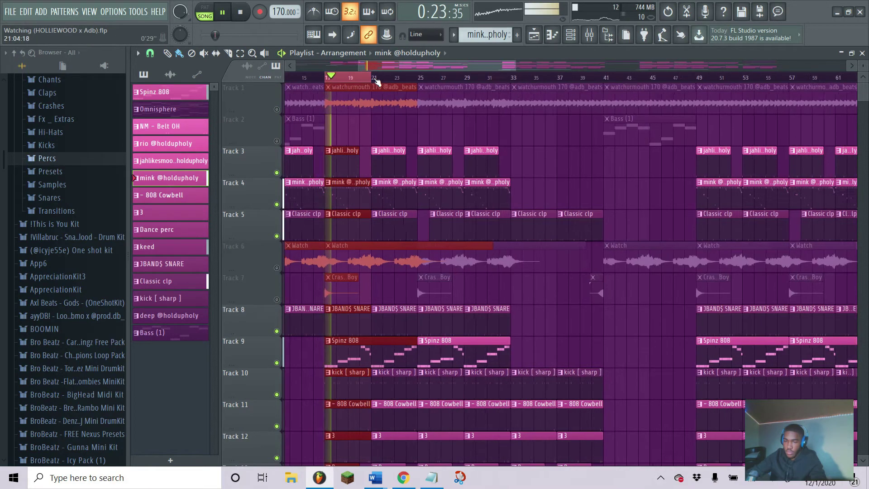
scroll(368, 77, up, 4)
drag(417, 68, 387, 65)
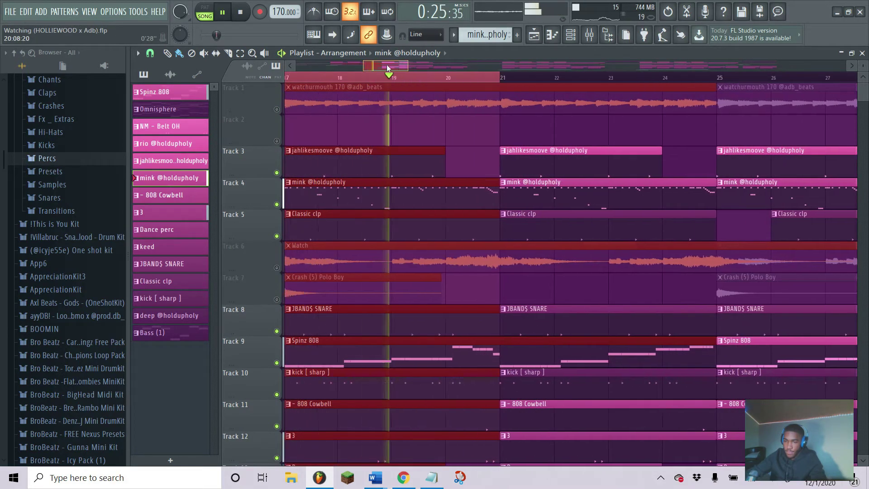
scroll(526, 204, down, 3)
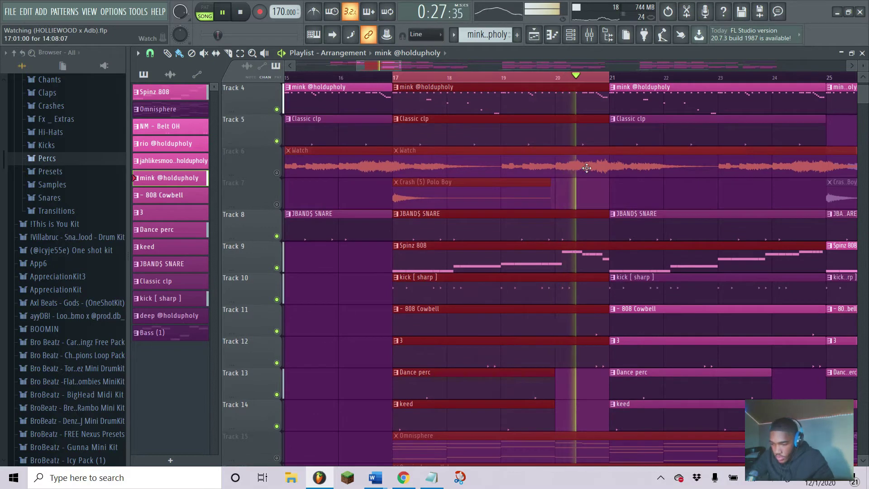
key(space)
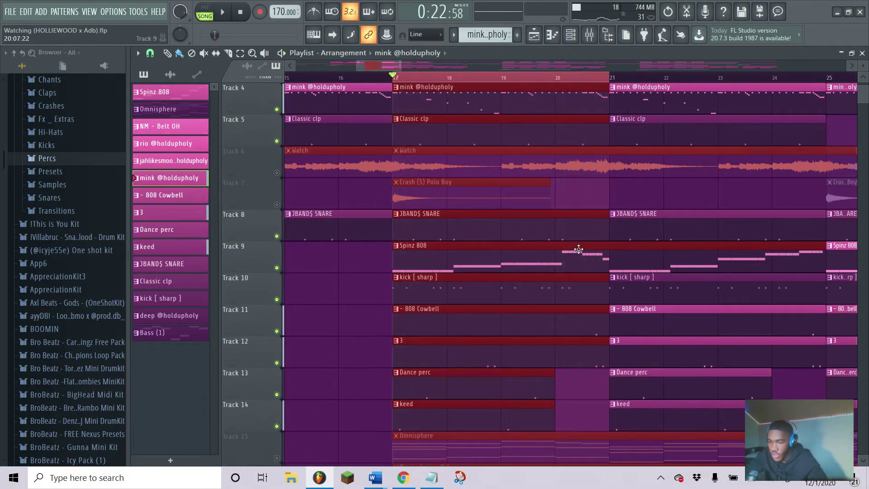
Step: Open the Spinz 808 pattern and inspect its sampler's precomputed effects, and return to the playlist
double_click(583, 249)
click(576, 36)
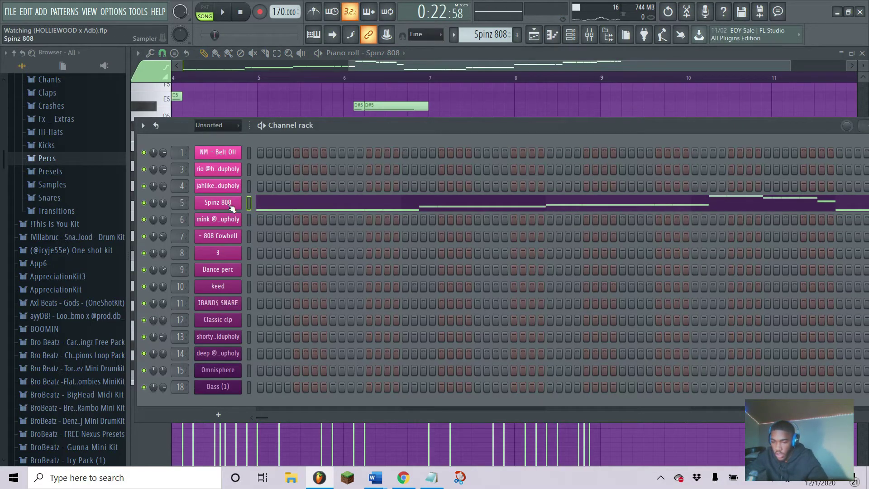
click(230, 203)
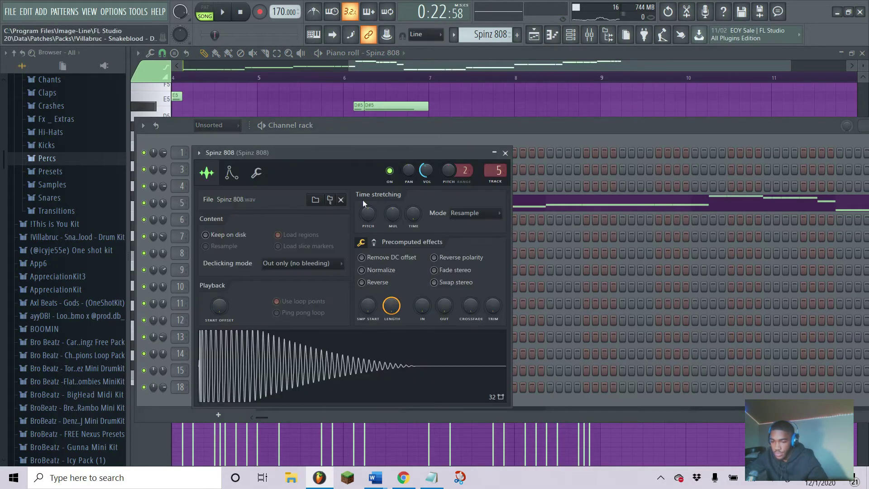
click(374, 242)
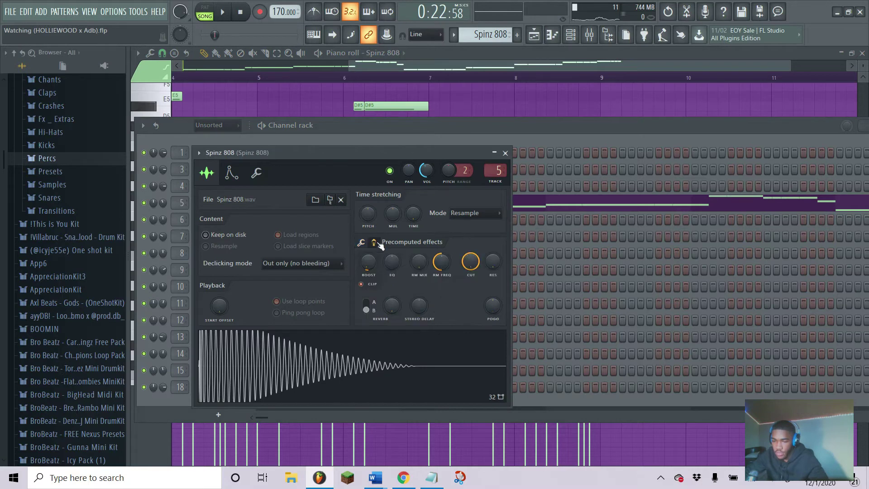
click(534, 37)
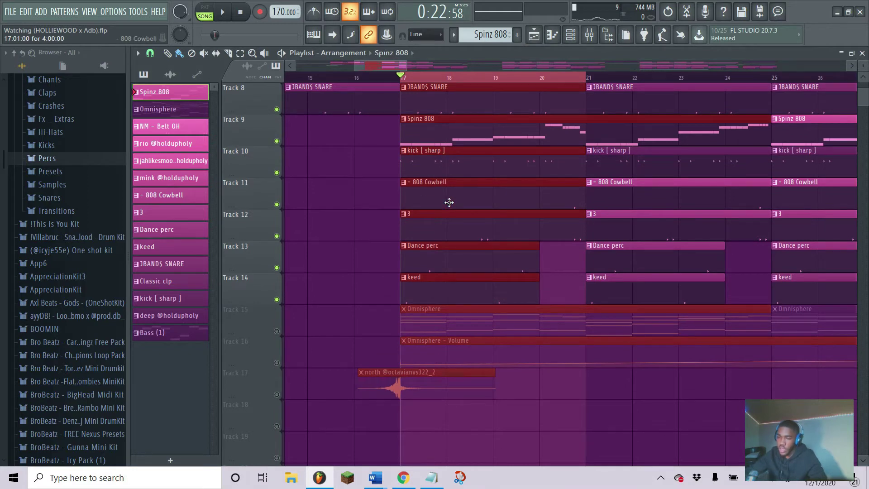
Step: Play the combined drum tracks over bars 17 to 21 and follow the clips from keed up to jahlikesmoove
key(space)
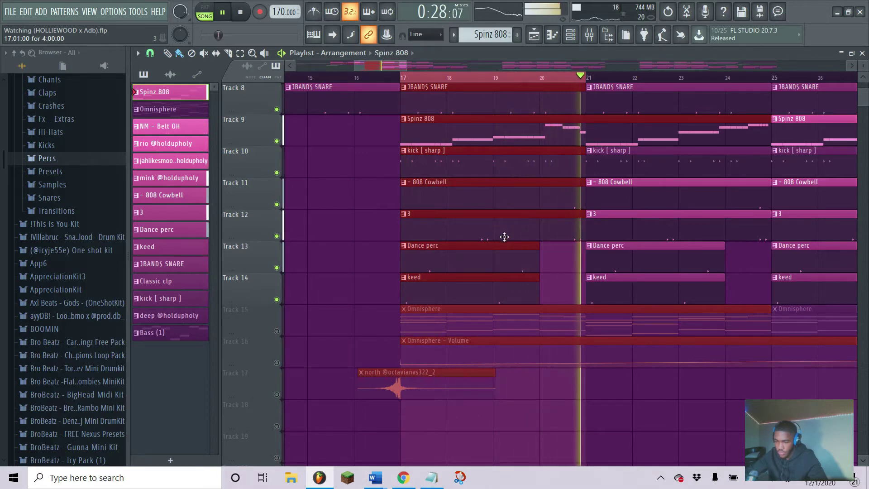
scroll(504, 235, up, 3)
scroll(503, 239, up, 1)
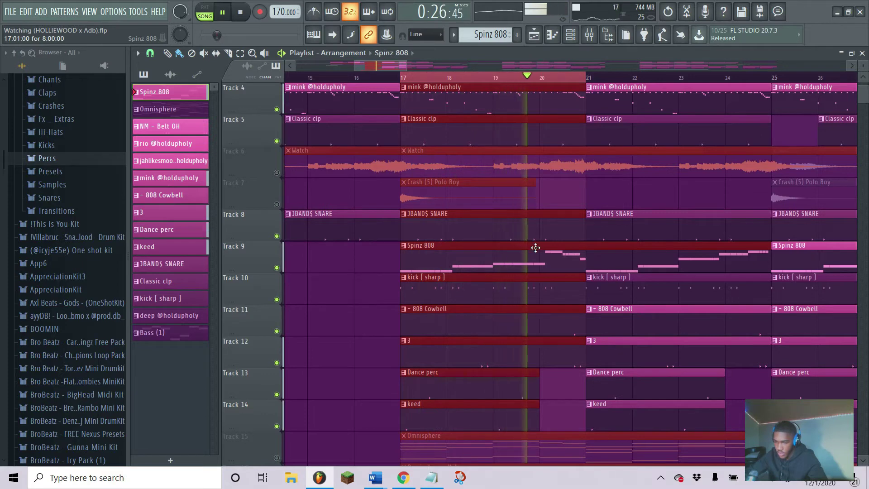
scroll(549, 226, up, 3)
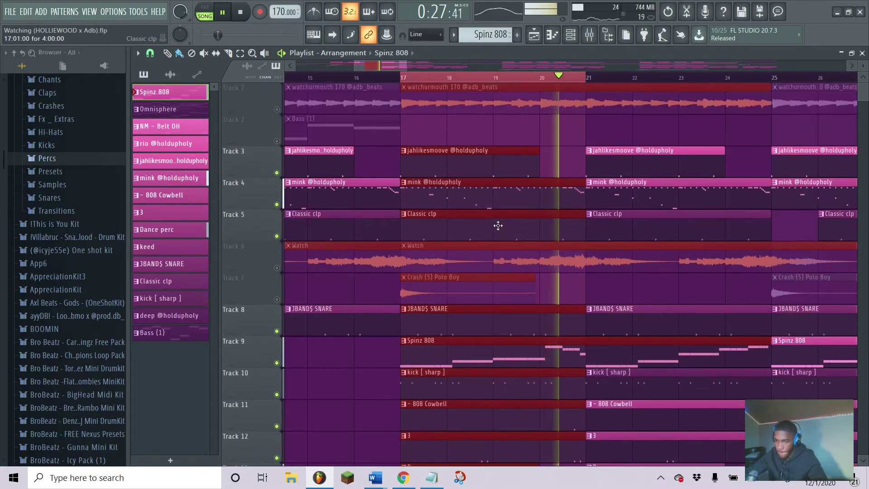
Step: Audition jahlikesmoove, mink, Classic clp, the crash and JBAND$ SNARE one at a time by soloing their tracks, and stop playback
ctrl+click(276, 173)
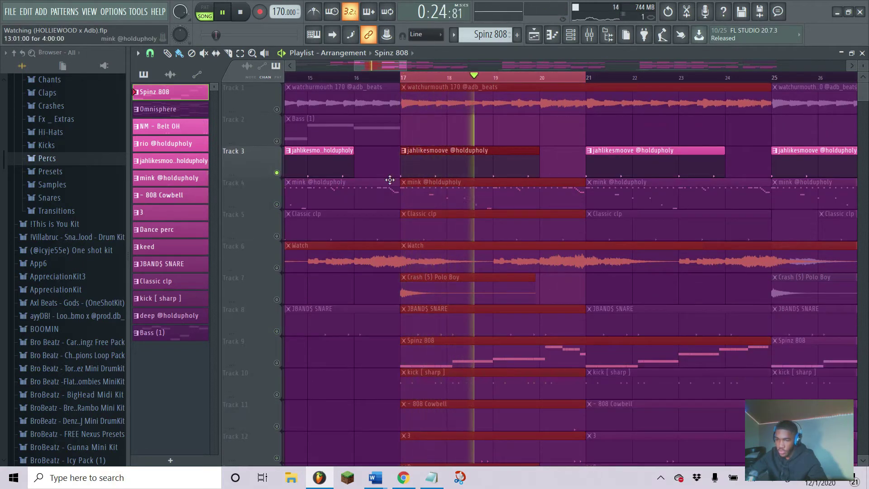
ctrl+click(277, 204)
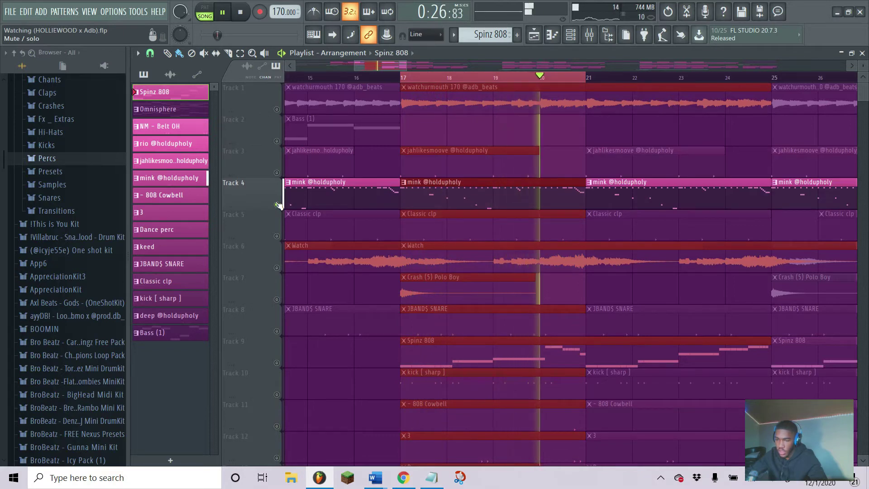
ctrl+click(277, 236)
ctrl+click(277, 299)
key(space)
ctrl+click(276, 331)
key(space)
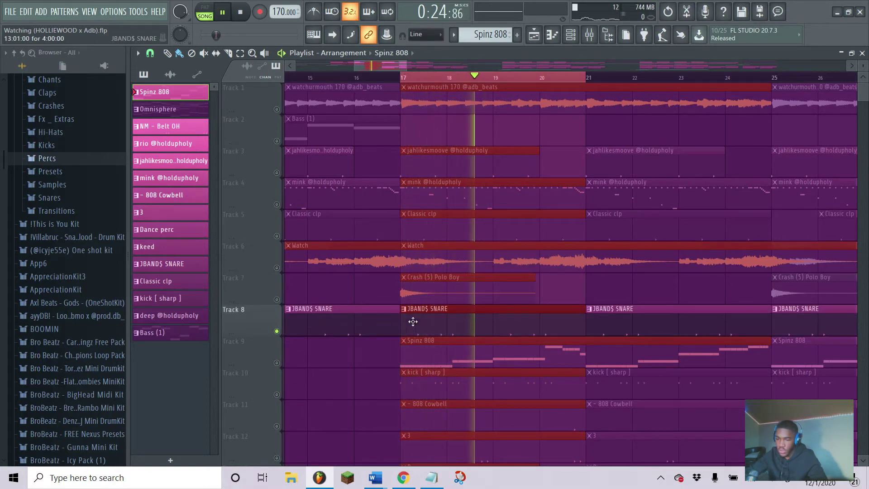
key(space)
Step: Solo and play the Spinz 808 on track 9, and review its notes in the piano roll in pattern mode
ctrl+click(277, 362)
key(space)
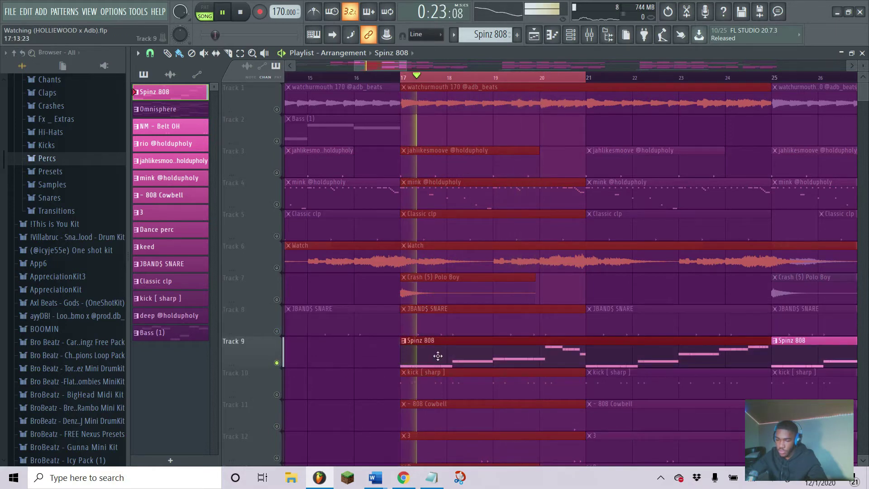
double_click(436, 355)
scroll(486, 79, down, 2)
scroll(488, 158, up, 3)
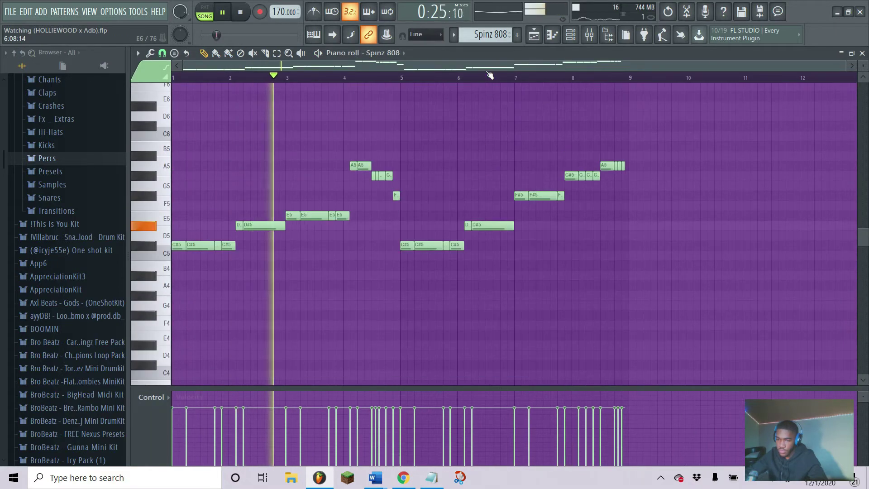
click(204, 12)
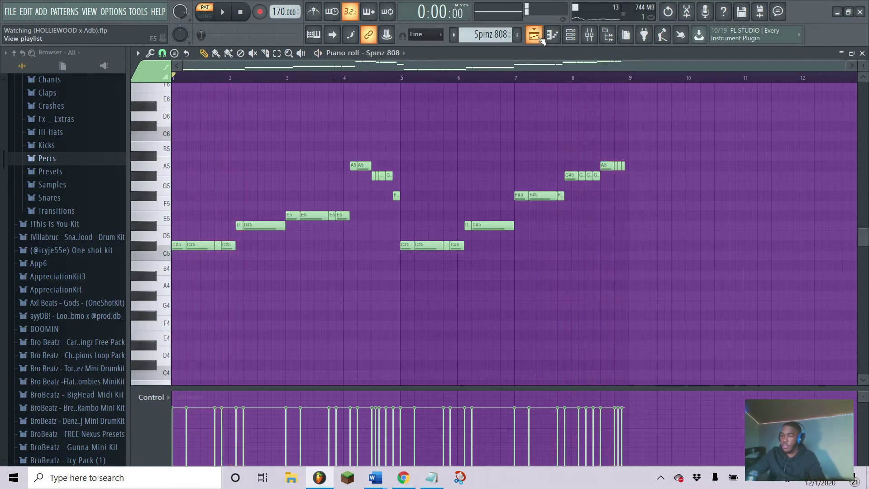
key(space)
Step: Return to the playlist, audition the soloed kick [ sharp ] on track 10 in song mode, and stop playback
key(F5)
scroll(296, 296, down, 5)
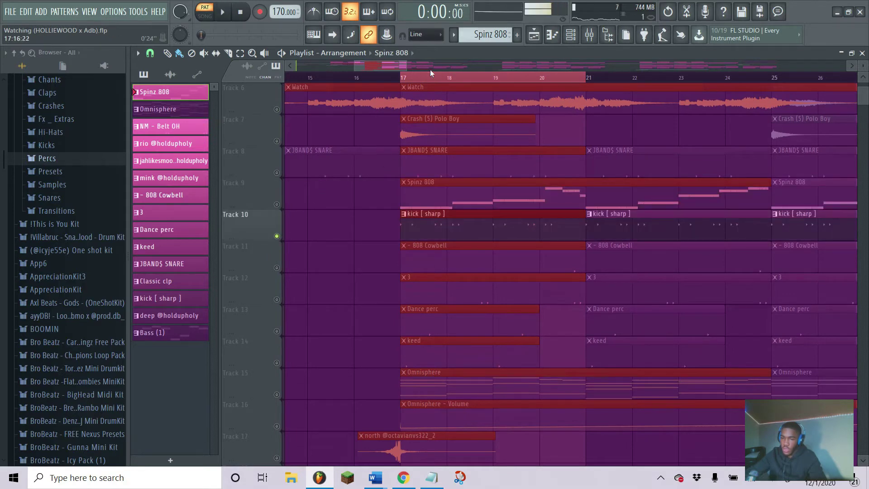
key(space)
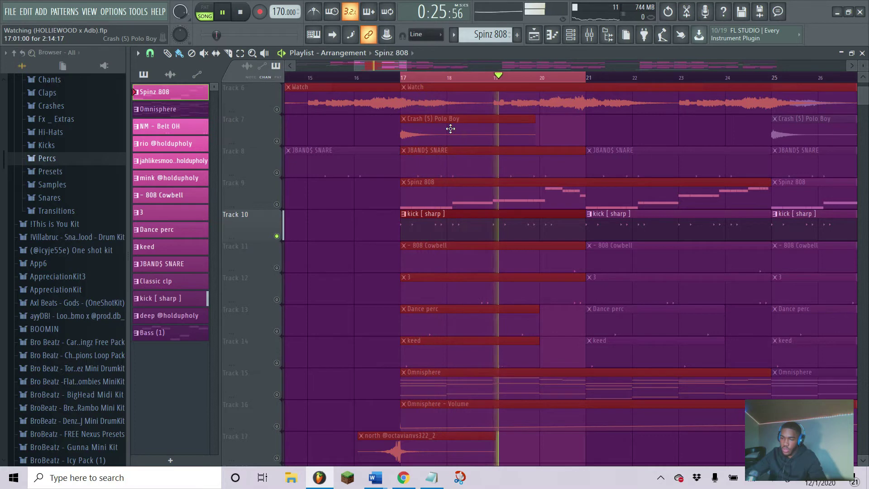
key(space)
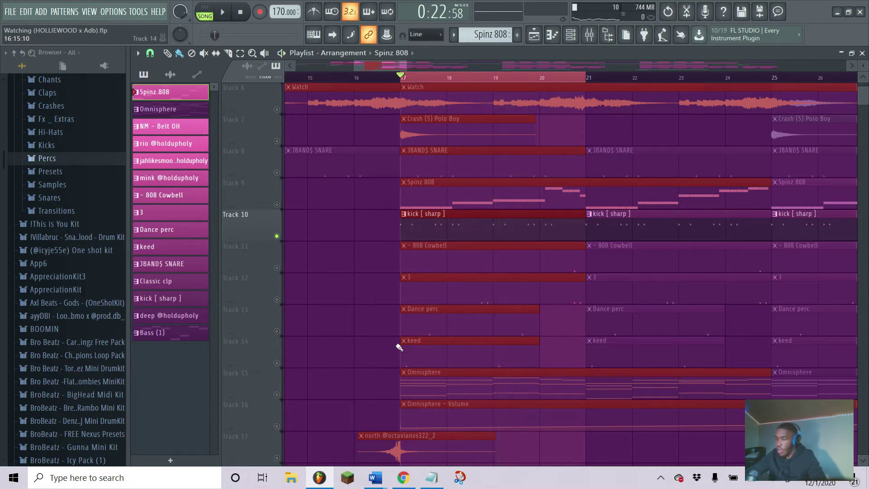
Step: Audition the 808 Cowbell on track 11 and the 3 percussion on track 12, leaving only track 12 active
click(277, 267)
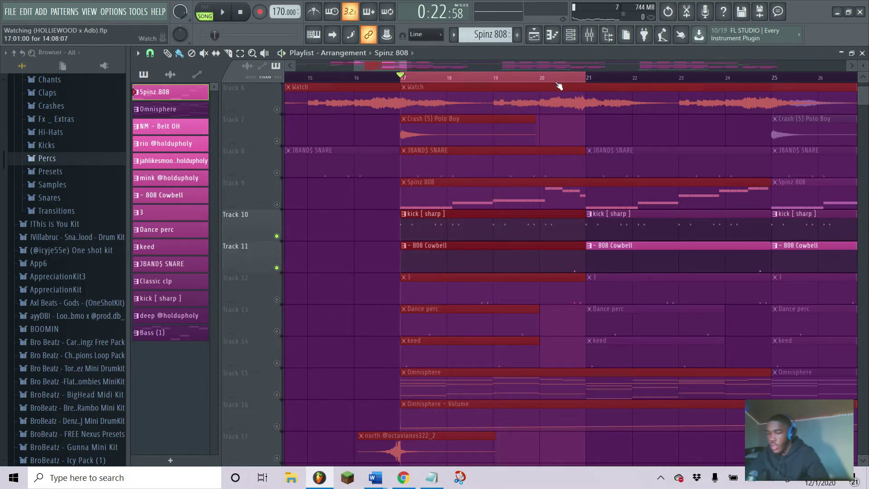
key(space)
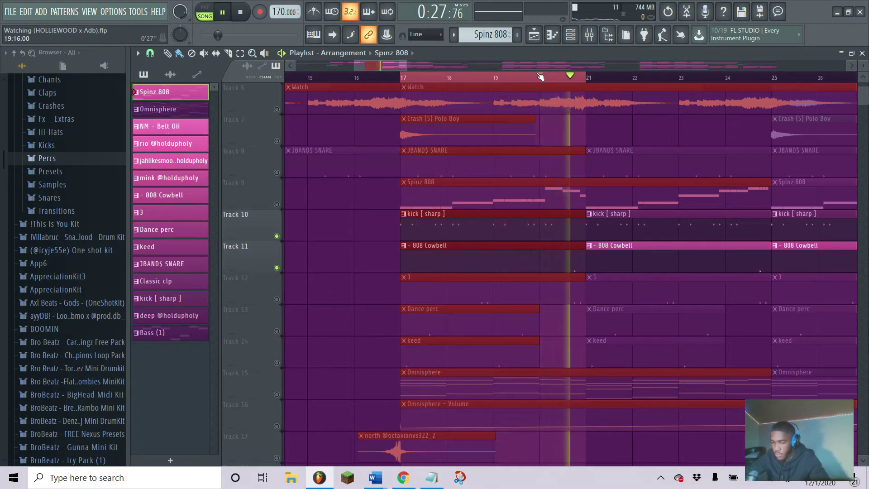
key(space)
click(277, 299)
key(space)
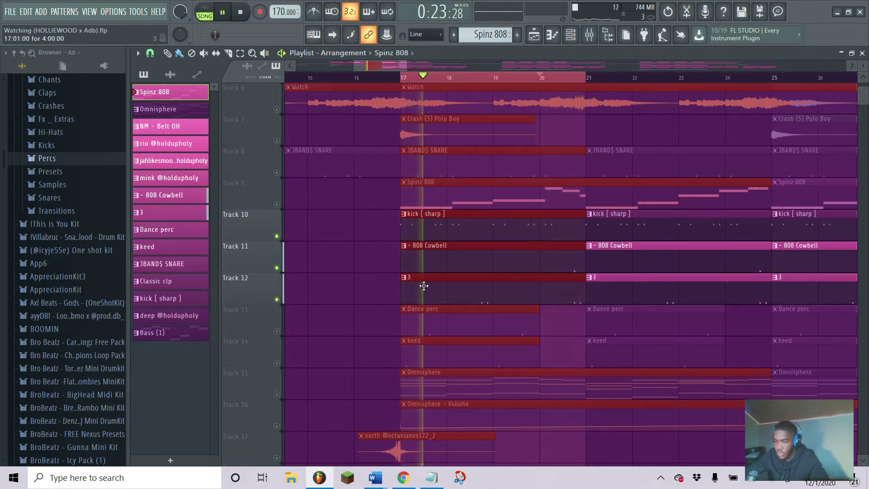
right_click(277, 300)
key(space)
Step: Activate the Dance perc on track 13, play it from bar 17 after dismissing the reminder, and mute track 12
click(277, 331)
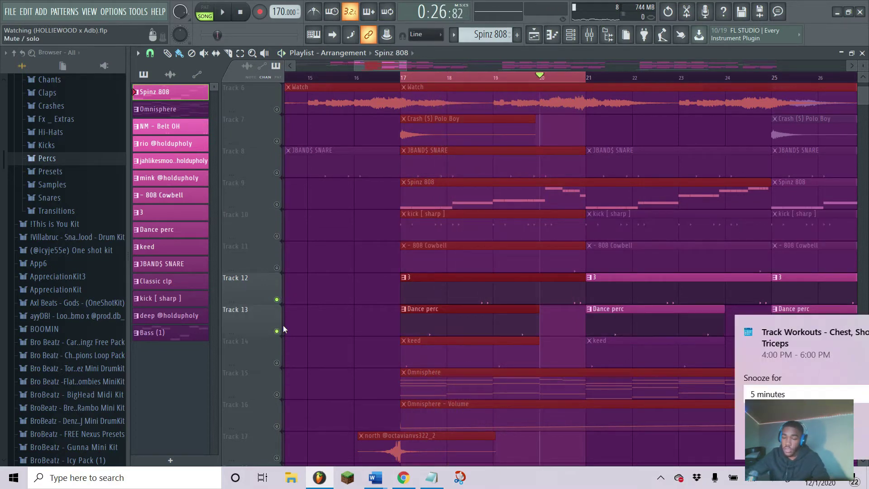
click(803, 430)
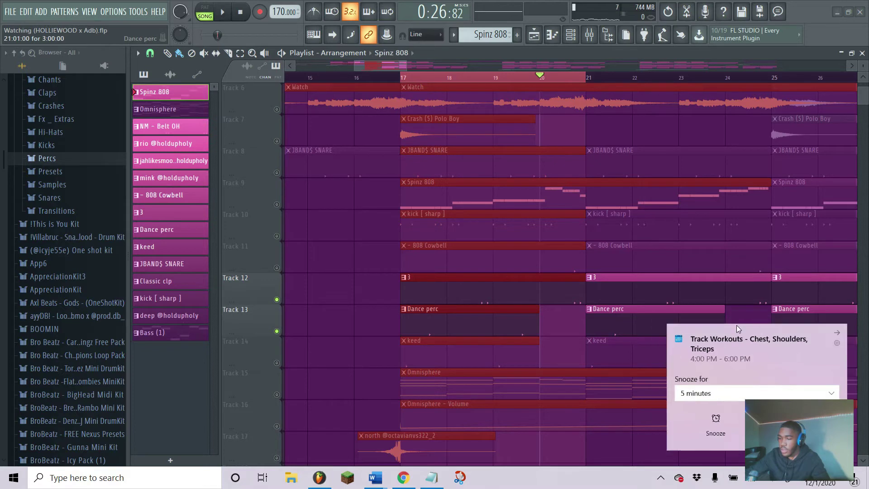
click(402, 78)
key(space)
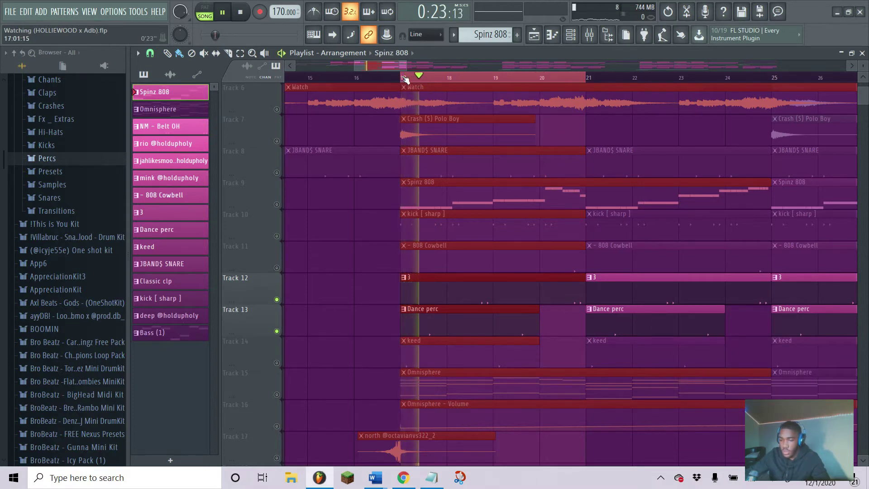
click(277, 300)
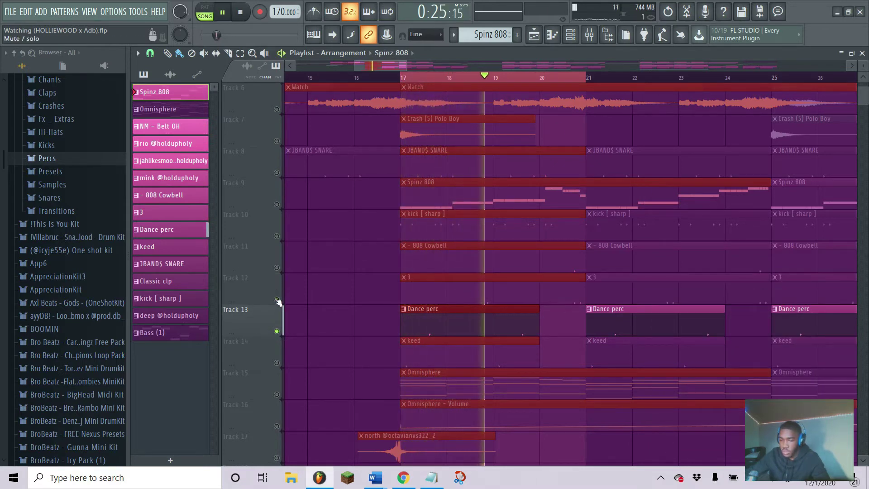
key(space)
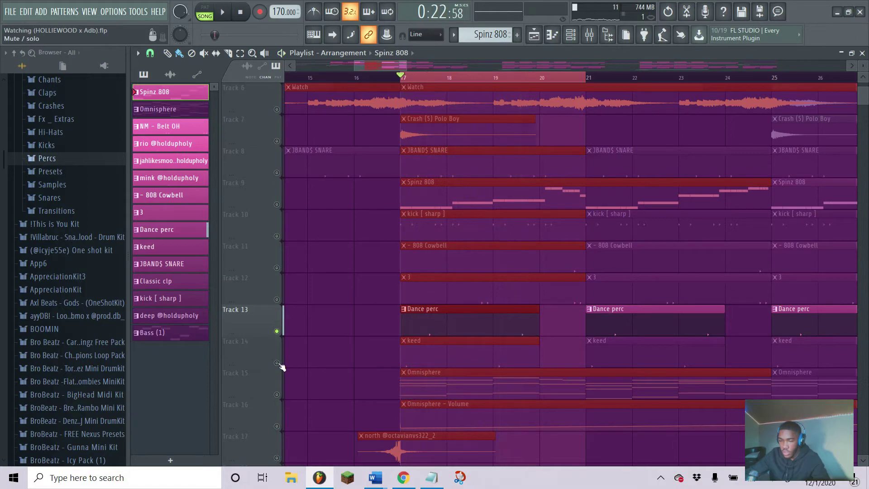
Step: Audition the keed percussion on track 14, stop playback, and reactivate all playlist tracks
click(277, 363)
key(space)
key(space)
right_click(277, 364)
right_click(277, 364)
Step: Clear the timeline selection and look over the full arrangement, from the Omnisphere volume automation back to the intro at bar 1
scroll(472, 80, down, 8)
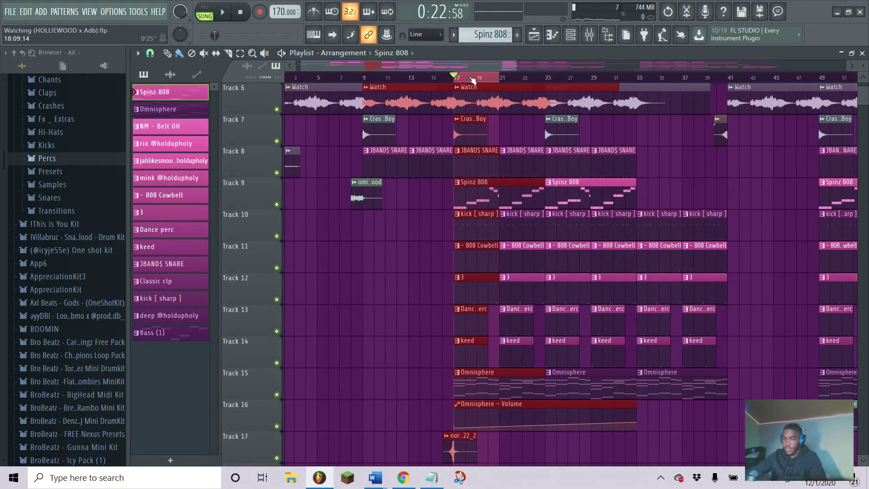
scroll(444, 190, up, 5)
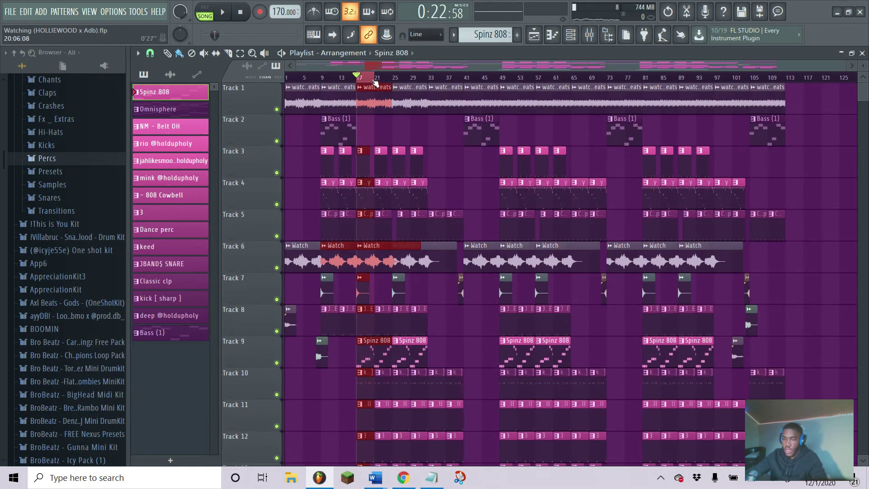
click(374, 82)
scroll(374, 82, up, 5)
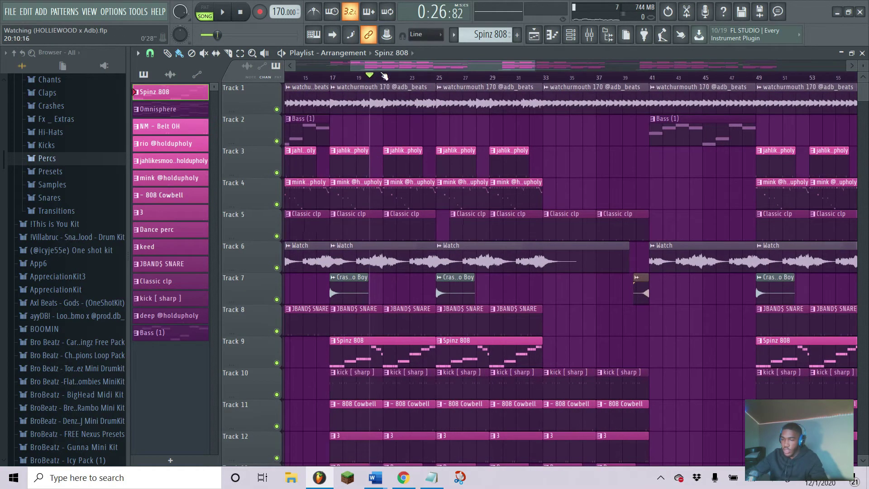
scroll(590, 94, down, 3)
scroll(380, 75, down, 6)
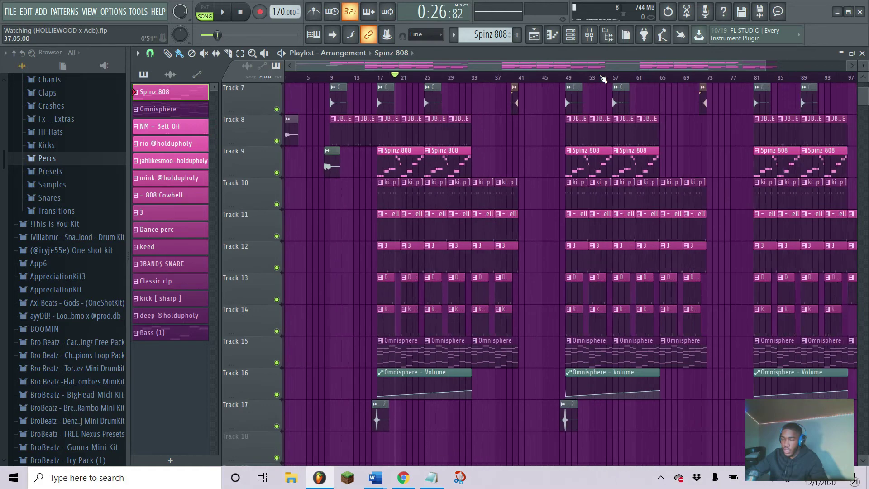
scroll(282, 75, up, 7)
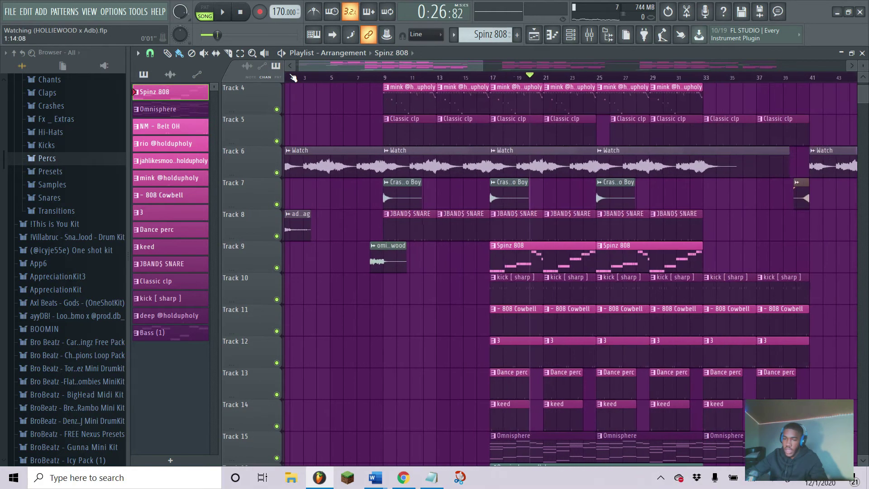
scroll(589, 265, up, 2)
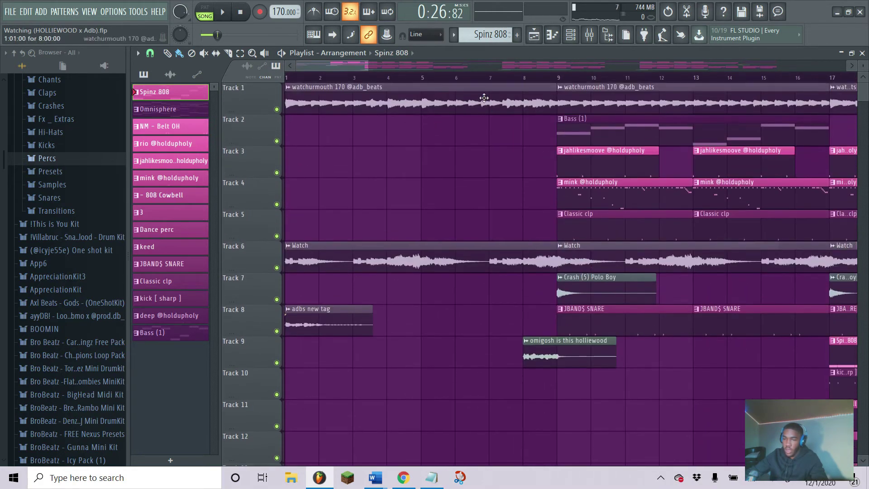
Step: Play the full arrangement briefly from bar 1, and stop playback
scroll(484, 82, down, 8)
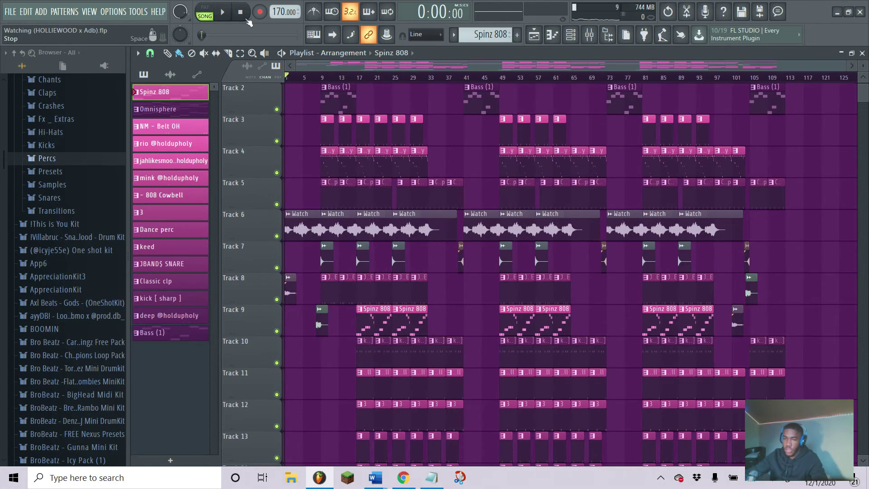
key(space)
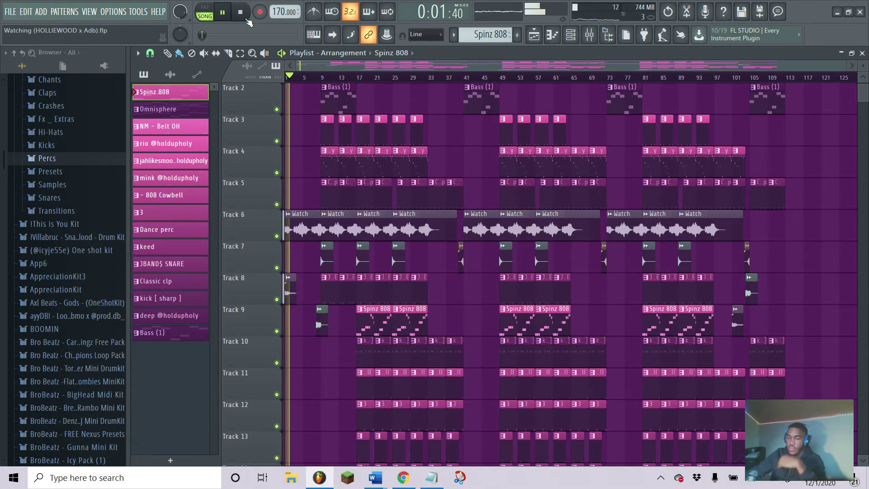
key(space)
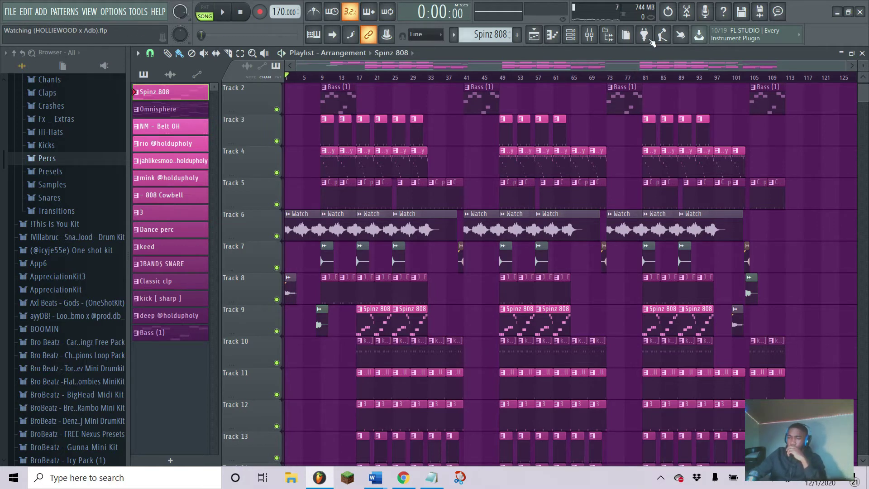
Step: Inspect the NM - Belt OH and Arcade mixer inserts, and open the Fruity parametric EQ 2 on Arcade
click(589, 35)
click(198, 166)
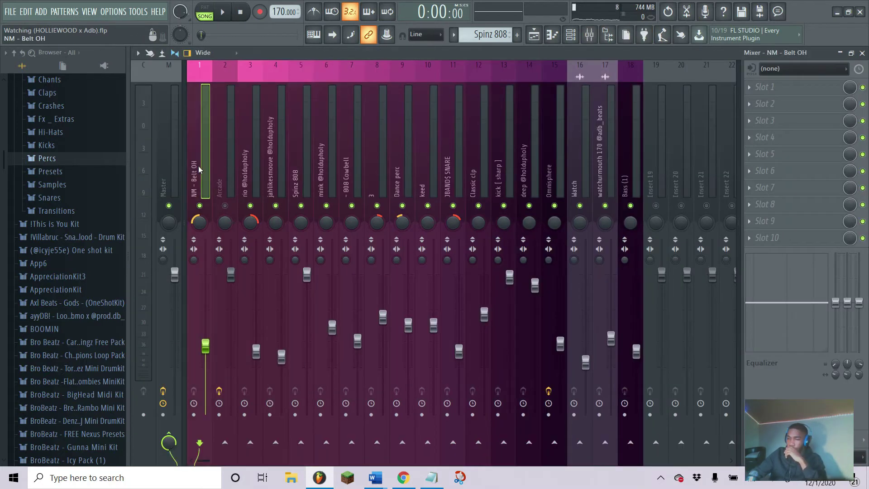
click(224, 166)
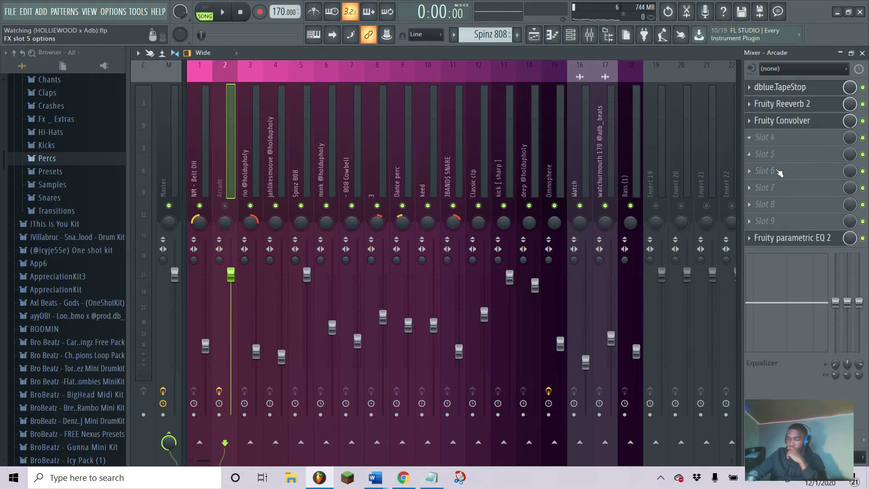
click(818, 240)
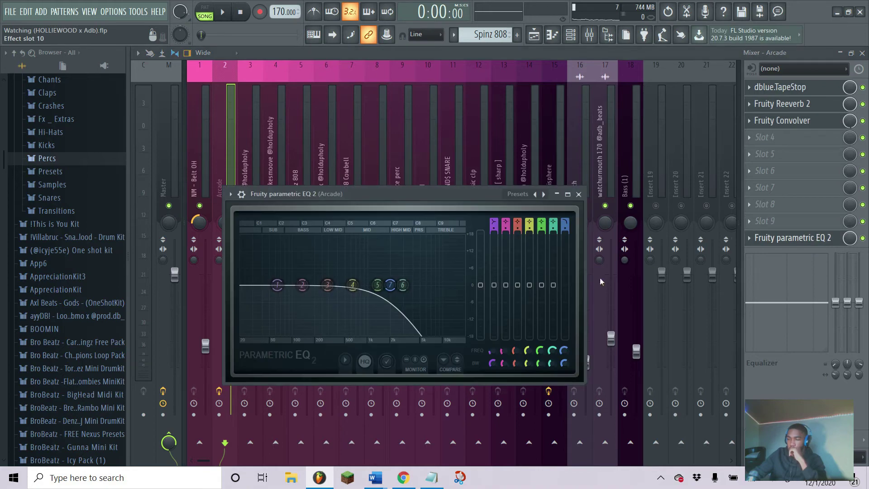
Step: Solo the Watch layer on track 6, extend the timeline selection to bar 10, and audition it until past bar 8
click(534, 34)
scroll(320, 79, up, 5)
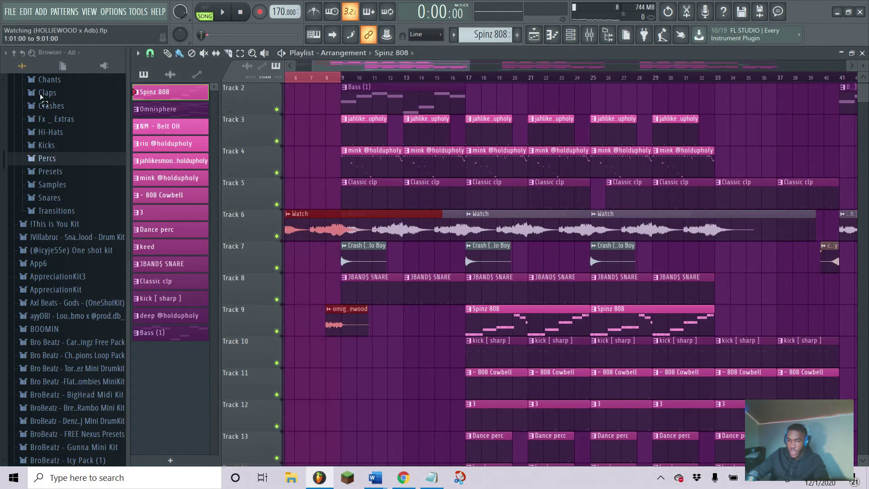
ctrl+click(277, 235)
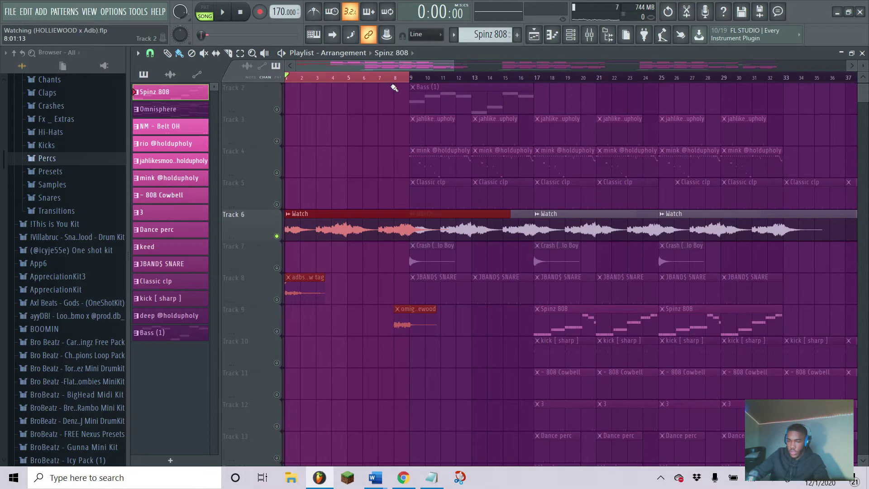
drag(407, 81, 421, 80)
key(space)
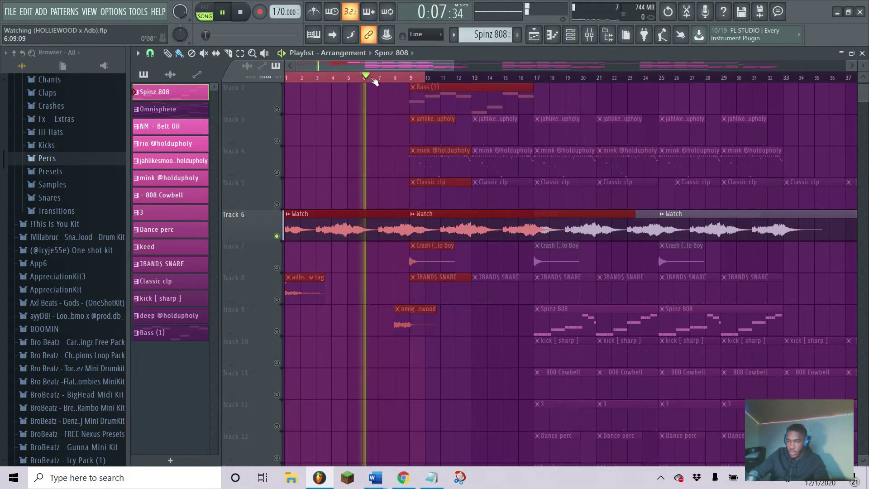
scroll(412, 77, up, 3)
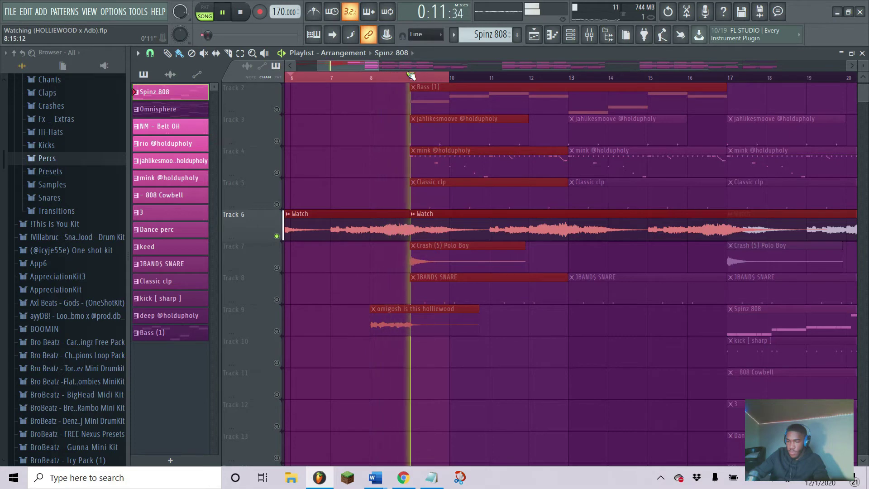
click(241, 14)
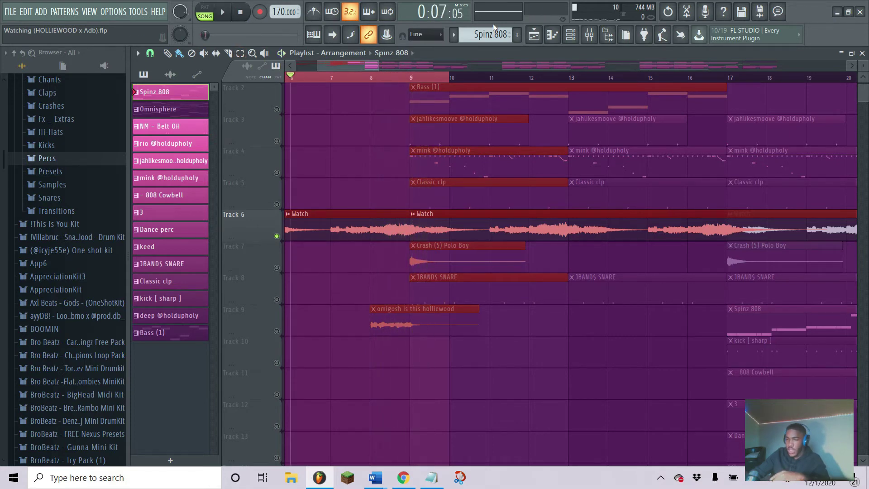
Step: Look over the mixer inserts, restore the program window to full screen, and return to the playlist
click(586, 37)
drag(281, 175, 251, 145)
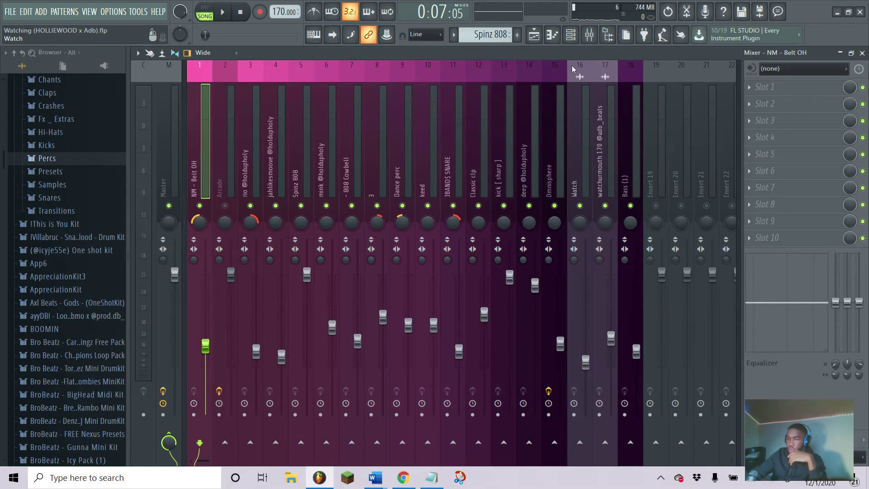
drag(553, 28, 556, 25)
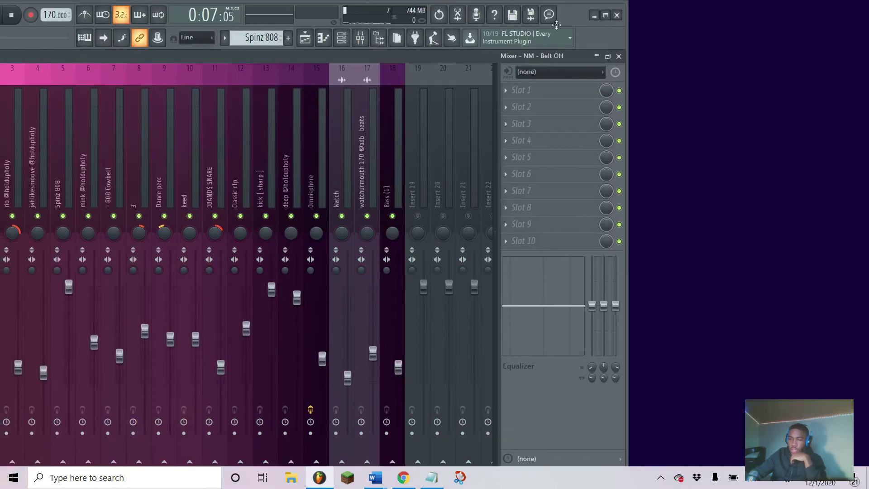
click(606, 16)
click(534, 35)
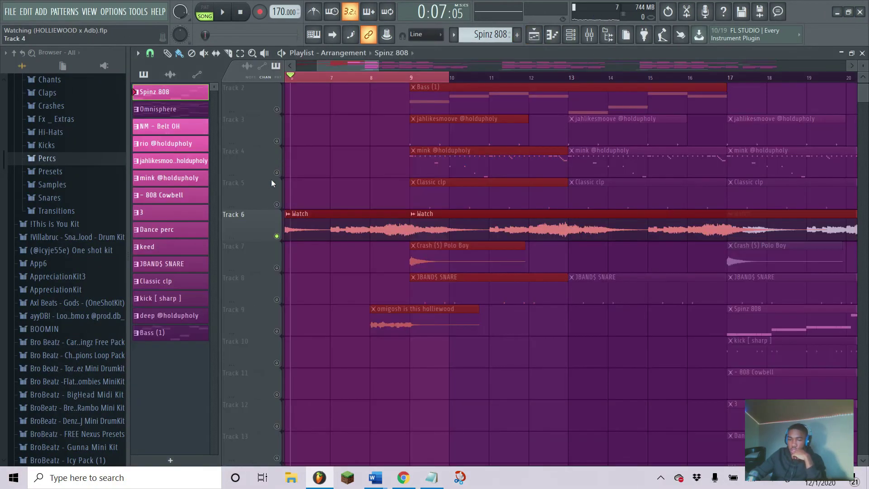
Step: Reactivate all playlist tracks, clear the timeline selection, and play the arrangement from the intro into the bar 9 section
right_click(277, 236)
click(330, 77)
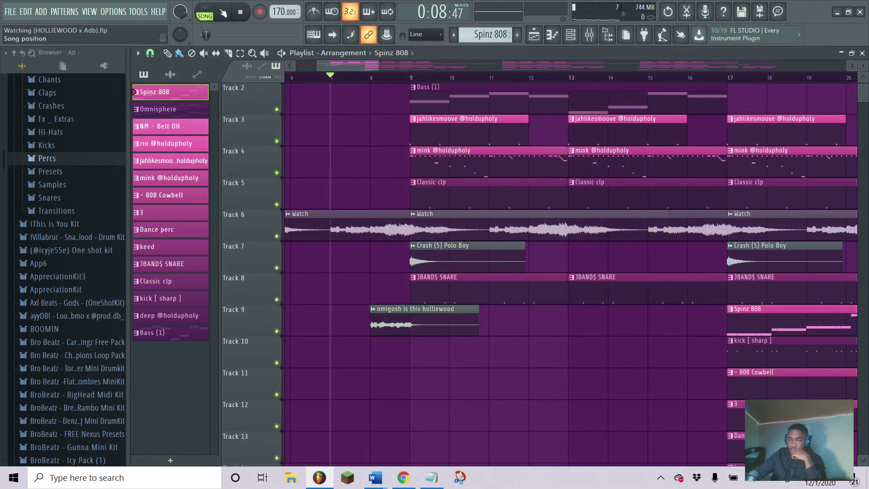
scroll(367, 76, down, 6)
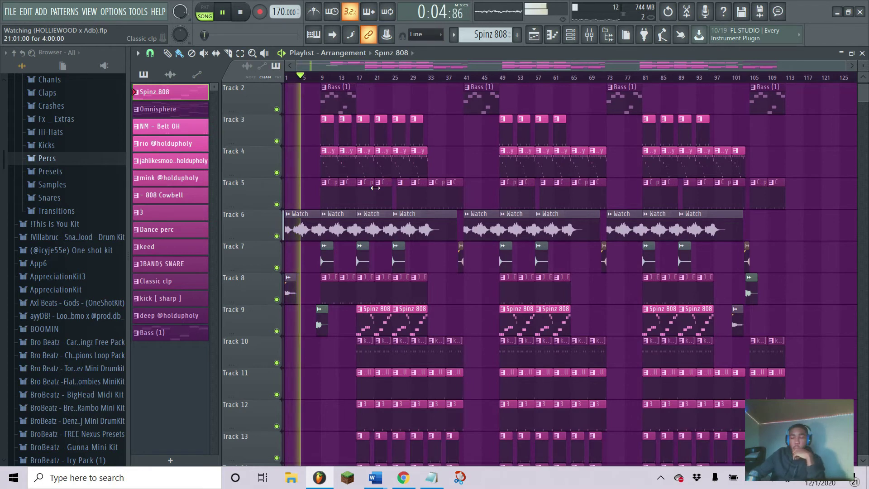
scroll(394, 296, up, 1)
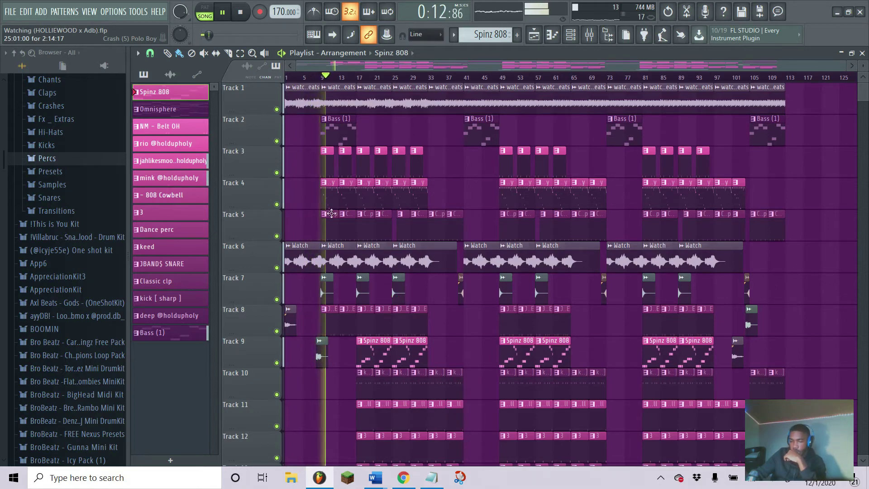
scroll(348, 125, up, 6)
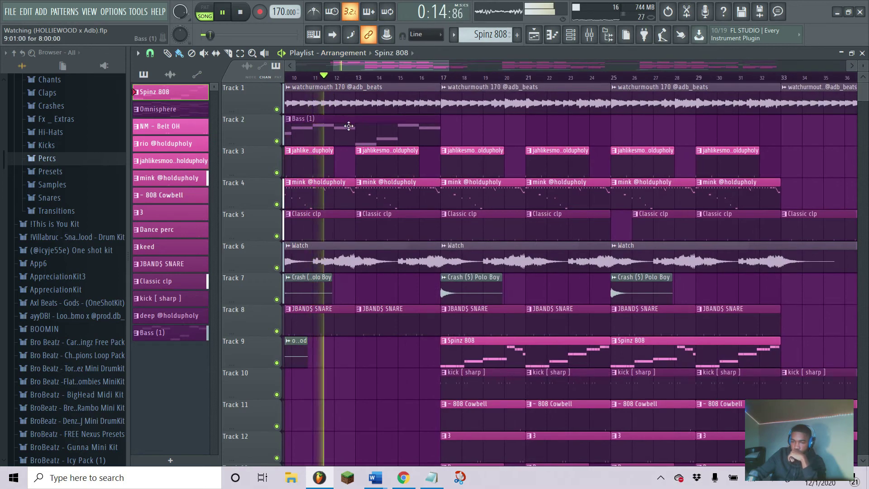
Step: Raise the Bass (1) mixer level during playback, and return to the playlist
key(F9)
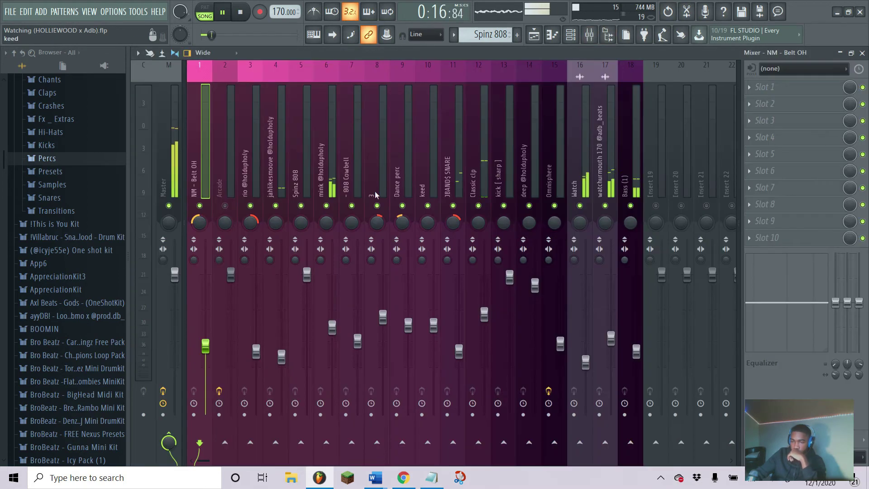
click(640, 204)
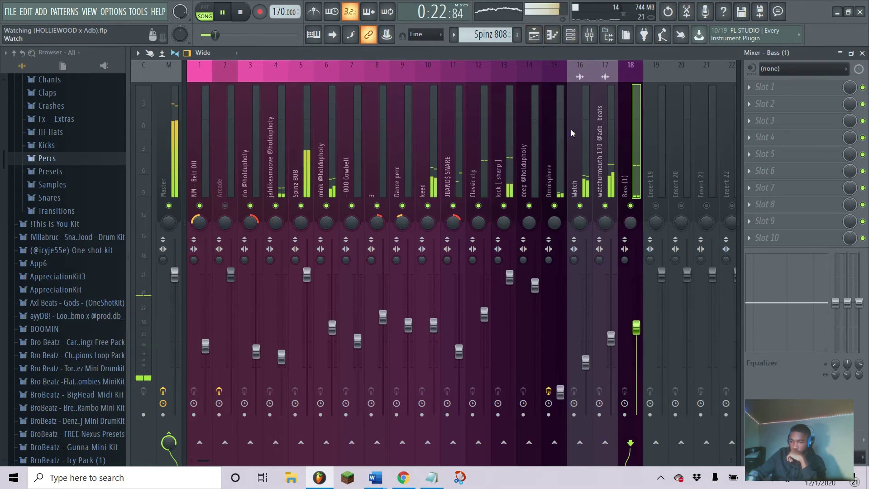
click(536, 39)
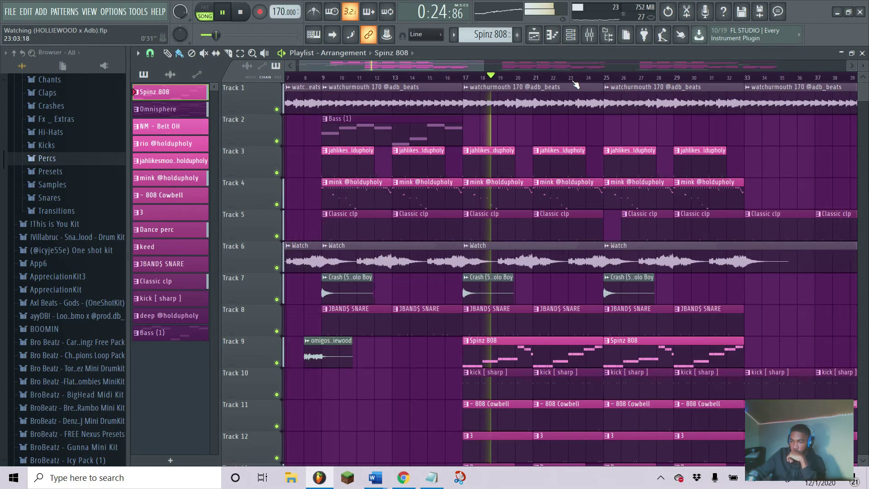
Step: Follow the playback through the section from bar 17, examining its 808, kick, percussion, Omnisphere and volume automation tracks
scroll(574, 104, down, 1)
scroll(552, 181, down, 3)
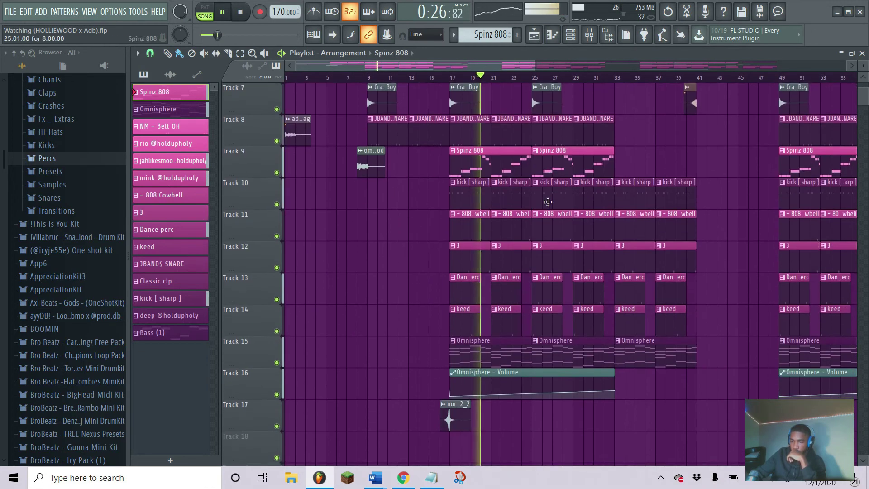
scroll(494, 99, up, 5)
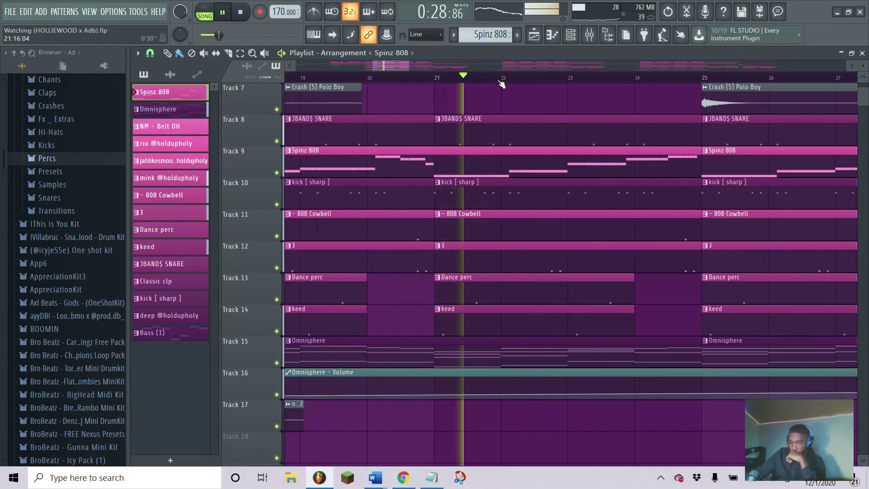
scroll(501, 84, down, 3)
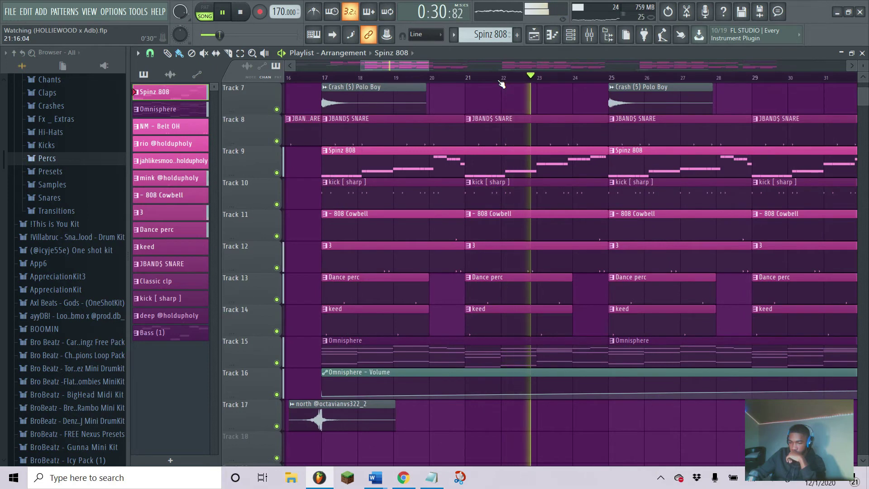
drag(408, 67, 432, 72)
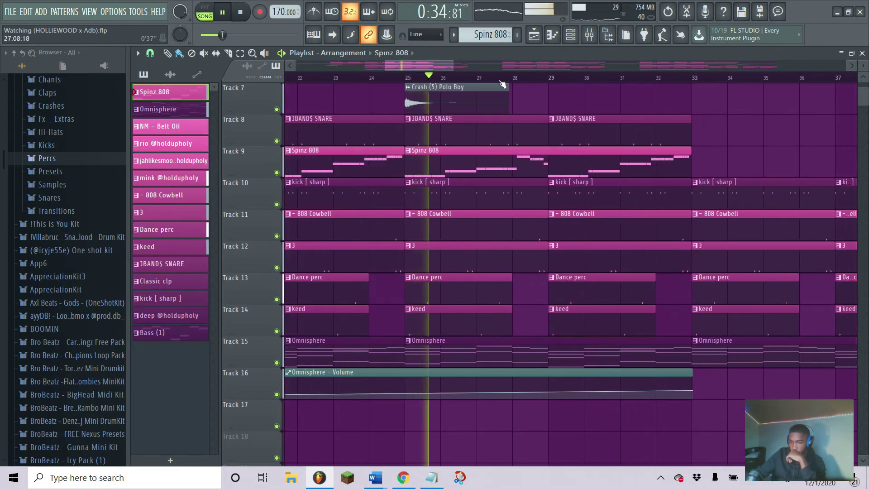
scroll(502, 84, down, 3)
scroll(501, 84, down, 4)
scroll(562, 161, up, 6)
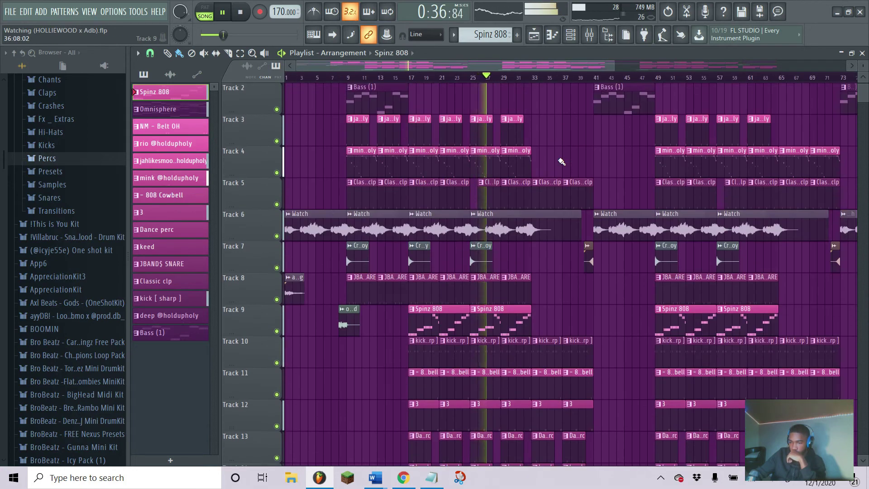
Step: Follow the playback across the stripped-back section from bar 33 and the Bass (1) section from bar 41
scroll(561, 160, down, 7)
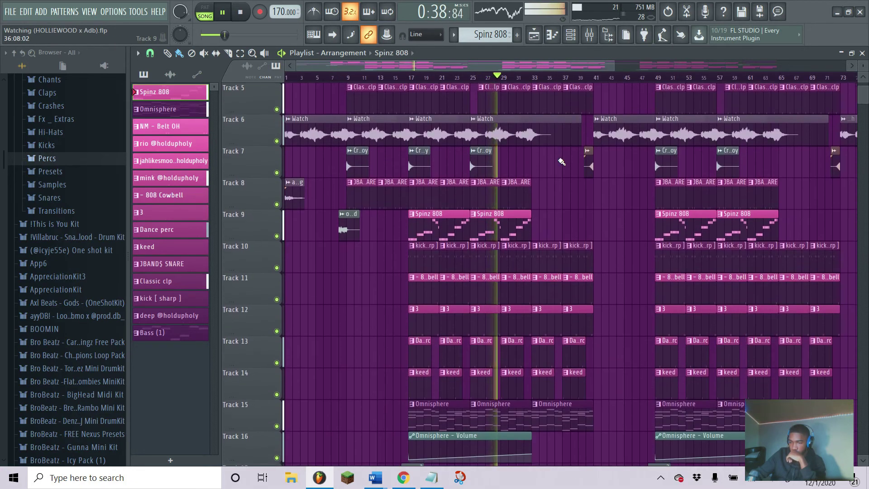
scroll(563, 84, up, 5)
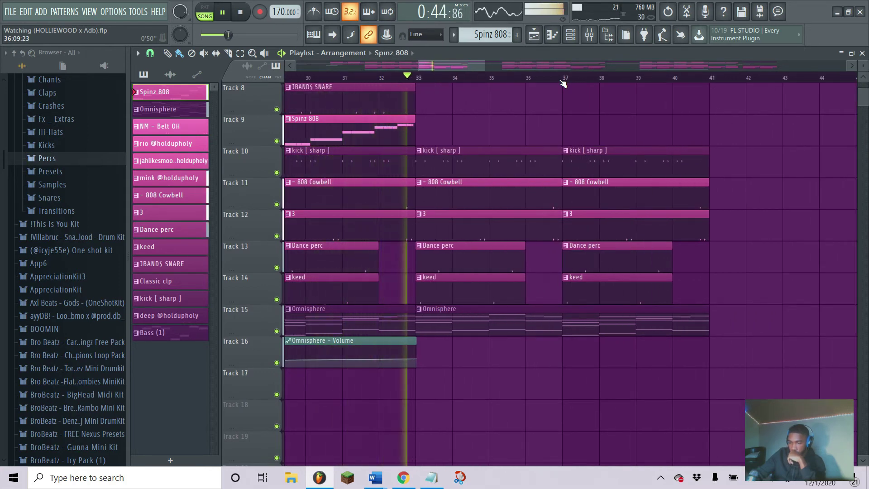
scroll(563, 84, down, 2)
scroll(564, 84, down, 2)
scroll(583, 137, up, 3)
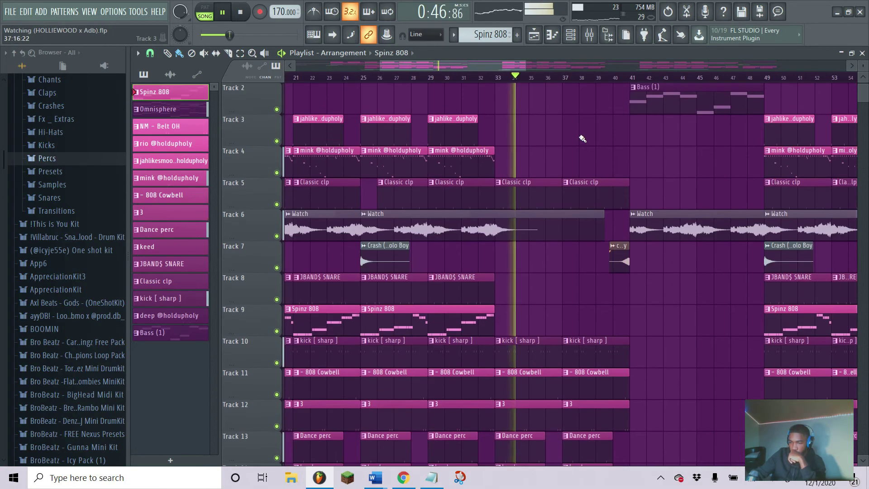
scroll(583, 138, down, 2)
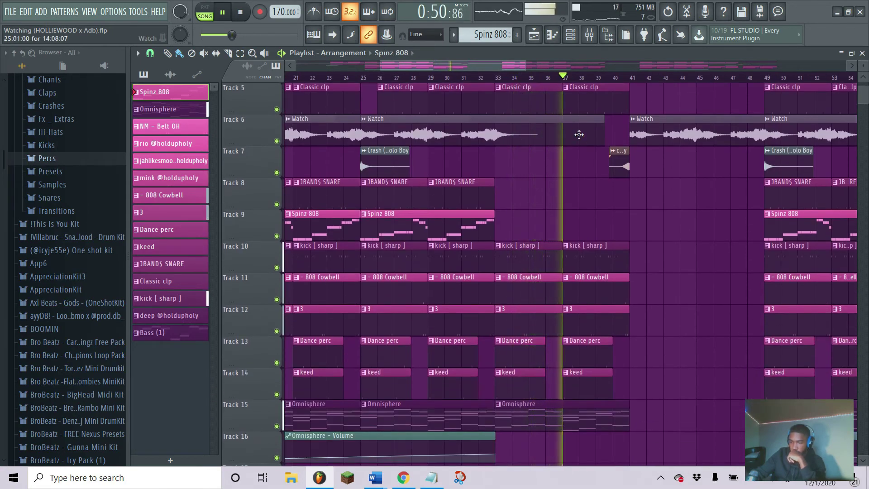
scroll(653, 164, up, 2)
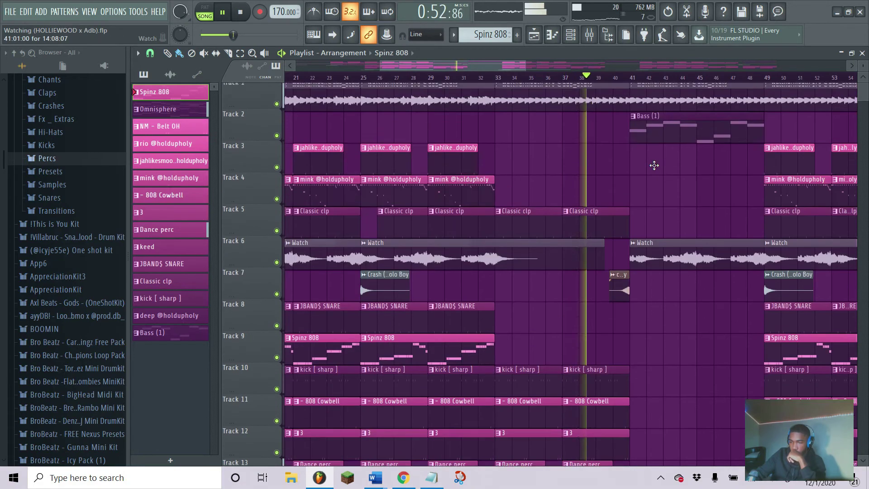
scroll(670, 80, down, 4)
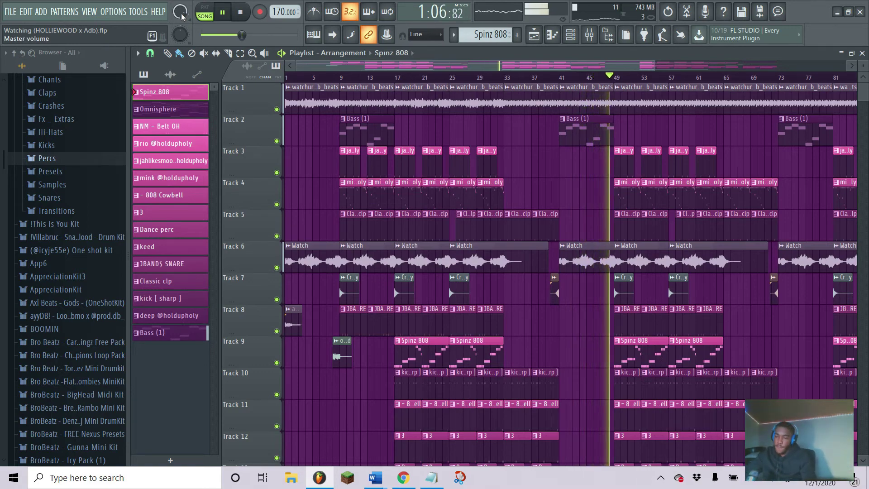
Step: Stop playback, and examine the drum, Omnisphere and transition effect tracks around bars 10 to 37
key(space)
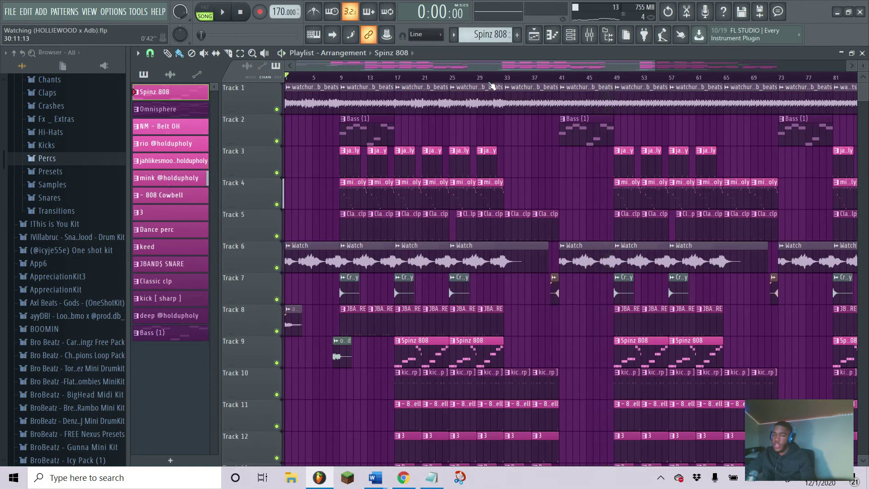
scroll(492, 86, up, 4)
scroll(382, 179, down, 5)
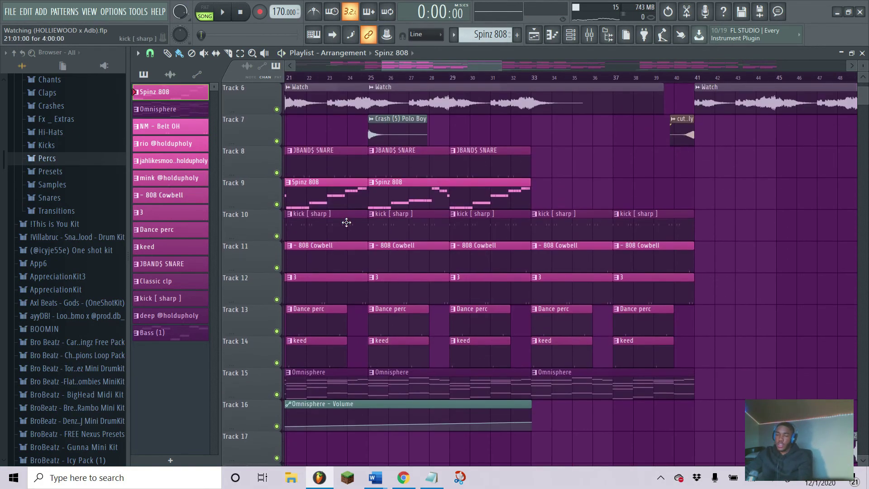
drag(423, 64, 373, 67)
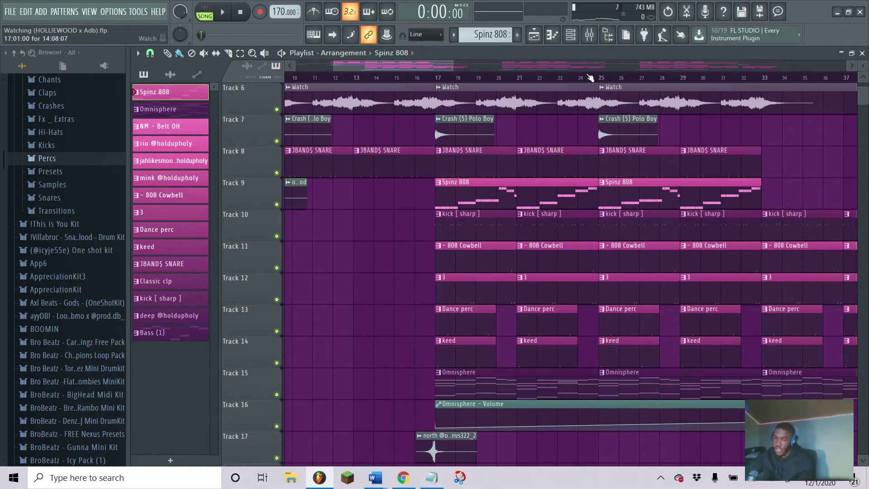
Step: Compare the section from bar 17 with its repeats across all tracks, and examine the transition at bar 41 and the opening bars
scroll(590, 78, up, 1)
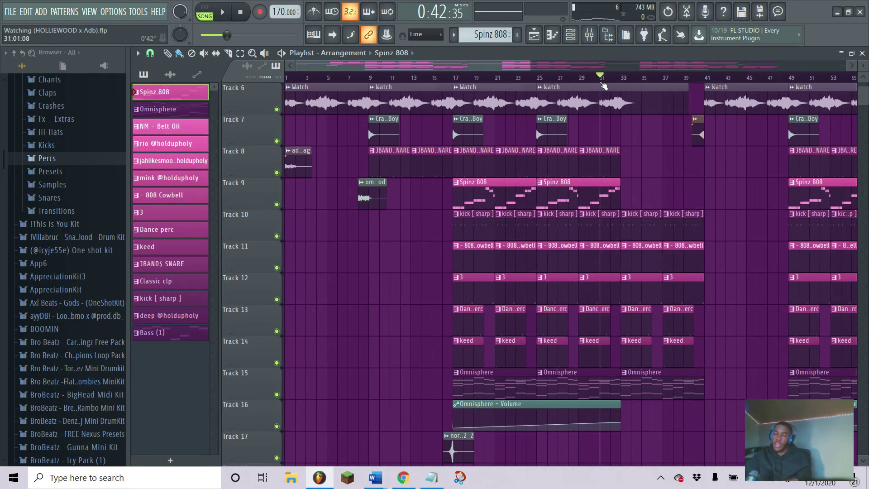
scroll(602, 85, down, 2)
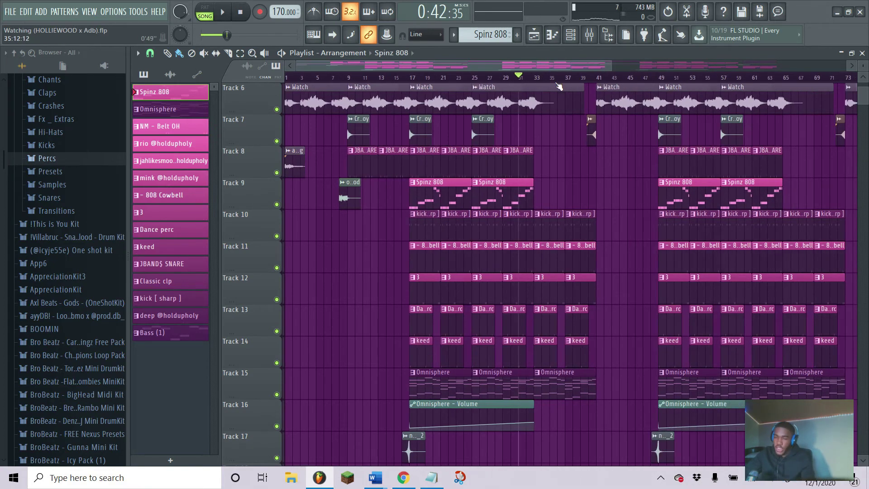
scroll(550, 85, up, 4)
scroll(587, 107, up, 1)
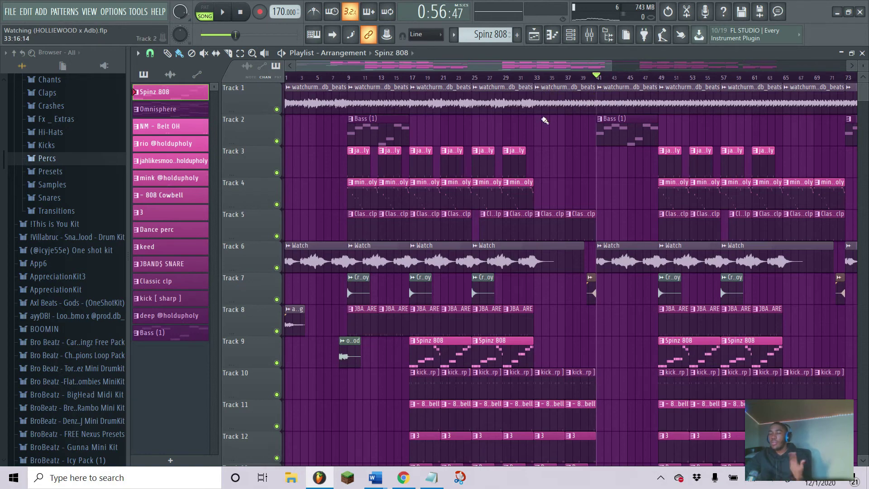
scroll(583, 77, down, 3)
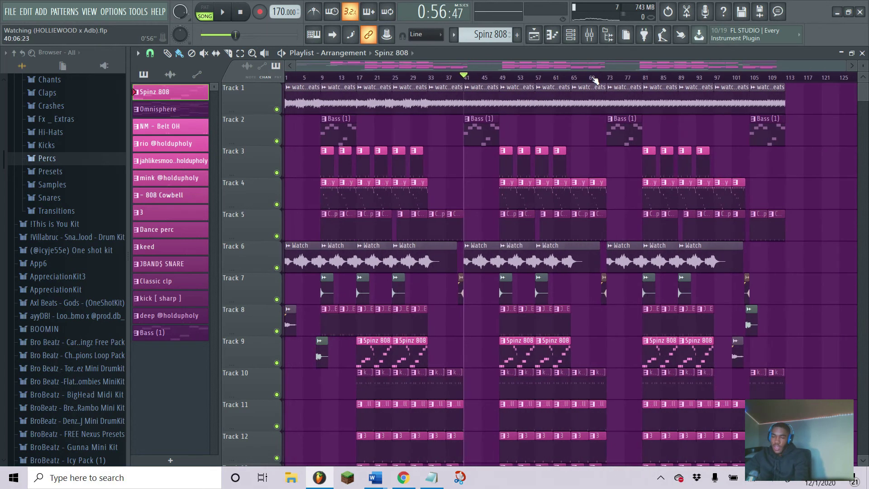
scroll(790, 186, down, 6)
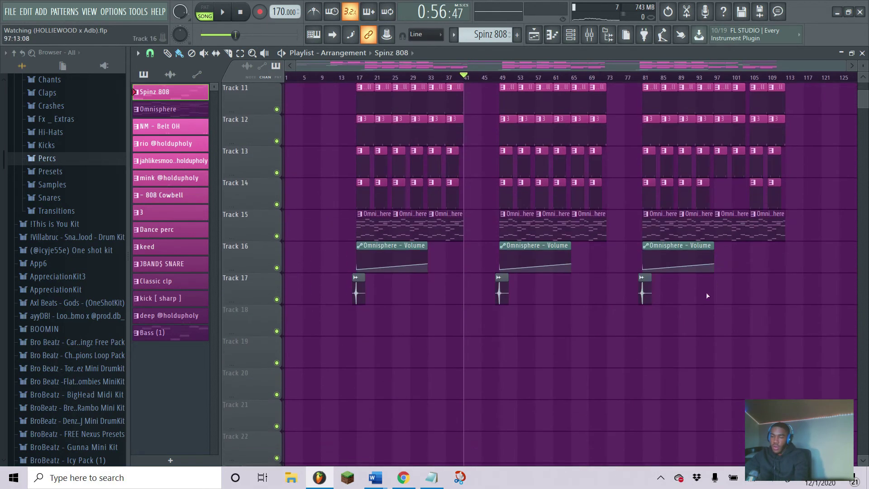
scroll(544, 230, up, 6)
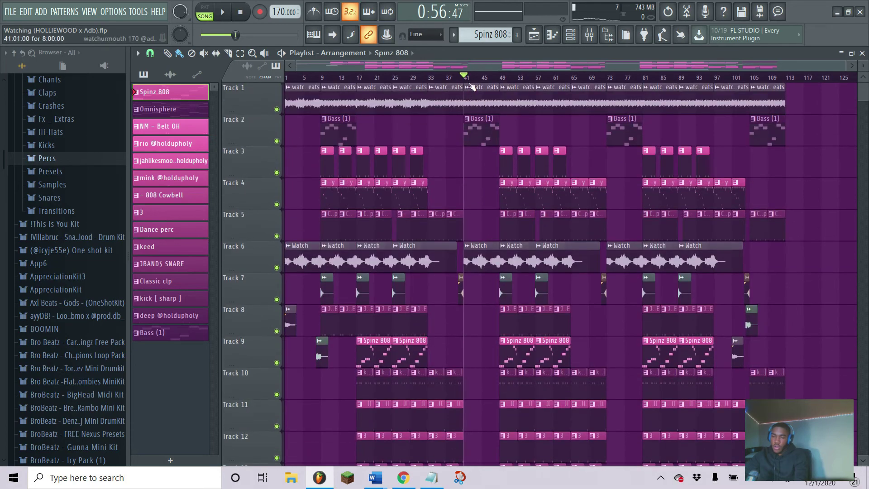
scroll(472, 86, up, 5)
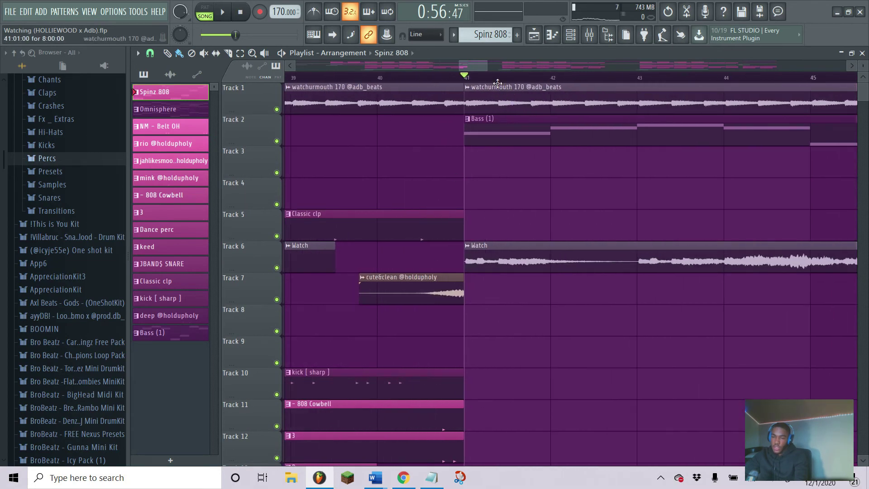
scroll(497, 82, down, 4)
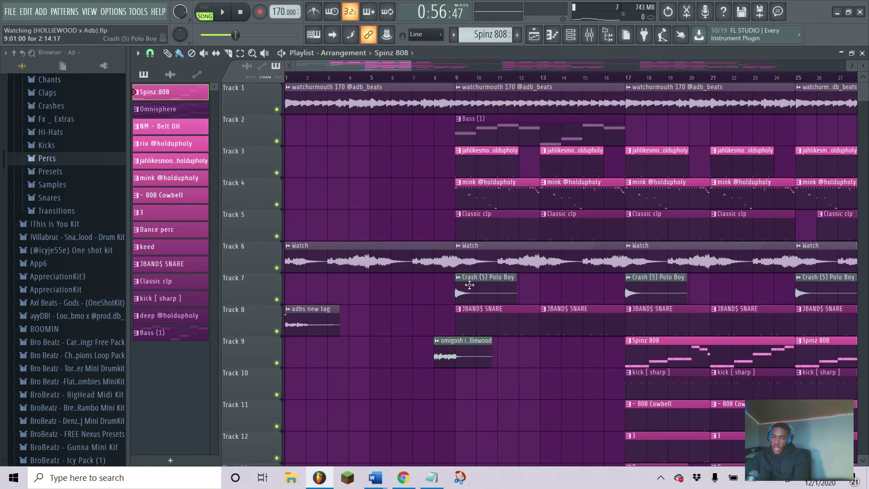
Step: Review the full arrangement down to the transition effects on Track 17, and examine the Bass (1) breakdown between bars 41 and 49
scroll(498, 289, down, 5)
scroll(684, 77, down, 8)
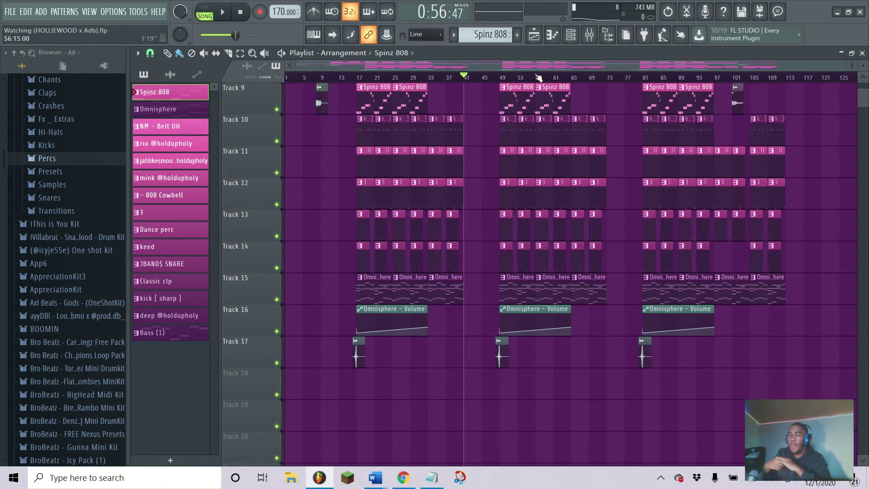
scroll(539, 86, up, 5)
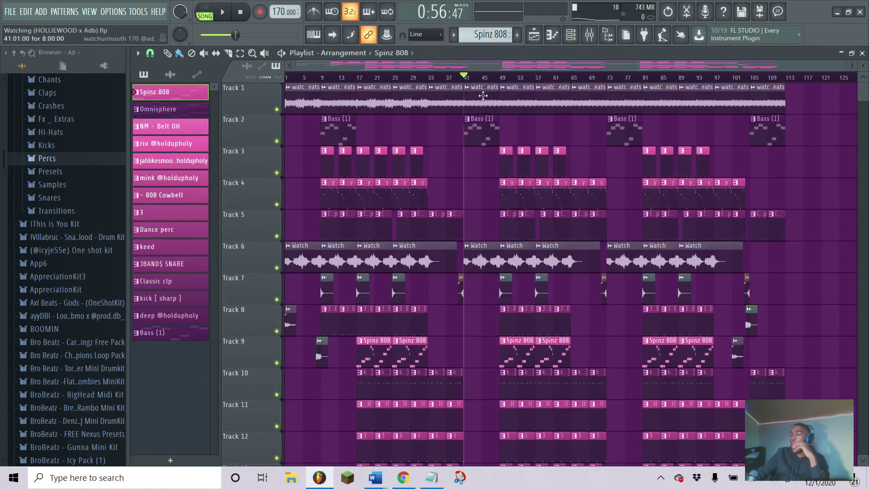
scroll(466, 82, up, 5)
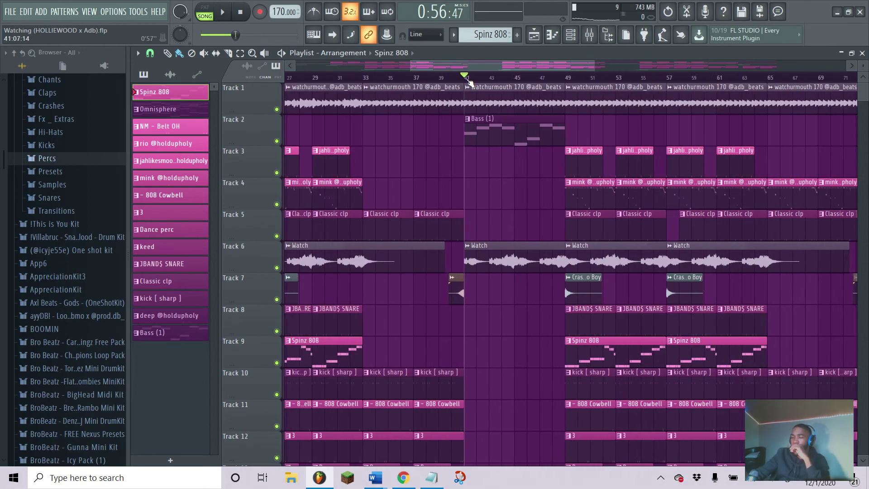
scroll(469, 81, down, 6)
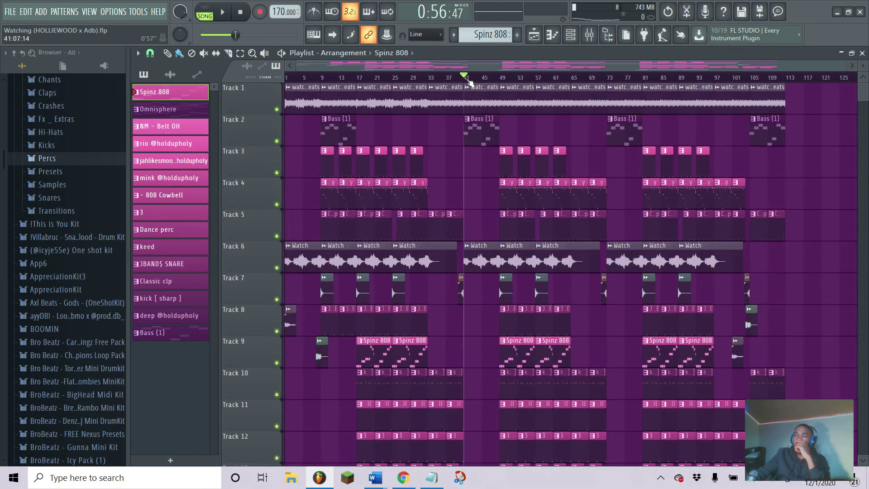
scroll(469, 80, up, 6)
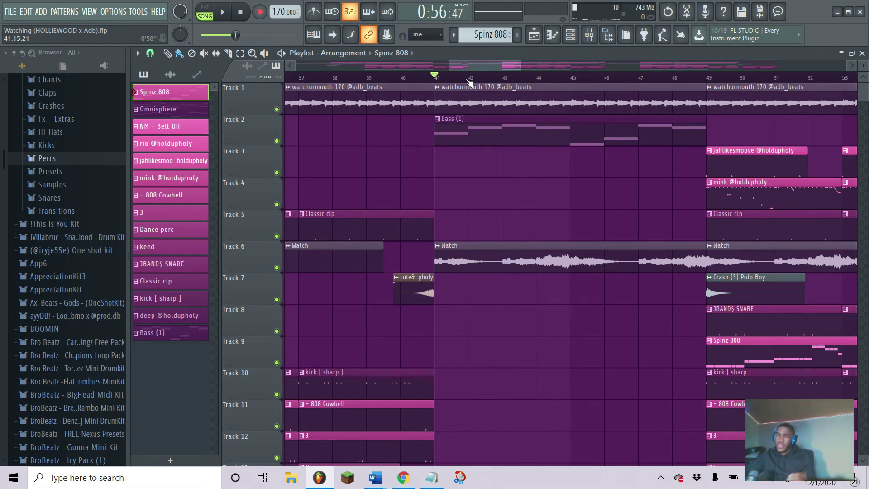
scroll(469, 82, down, 4)
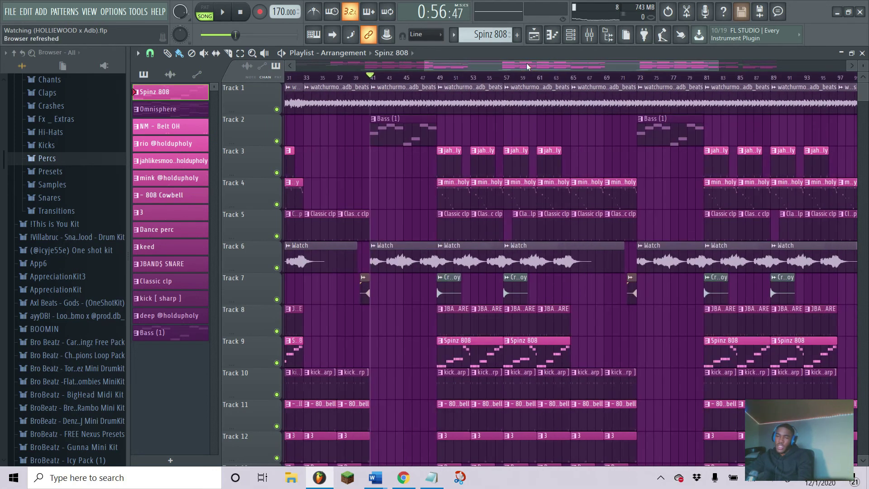
scroll(453, 81, down, 3)
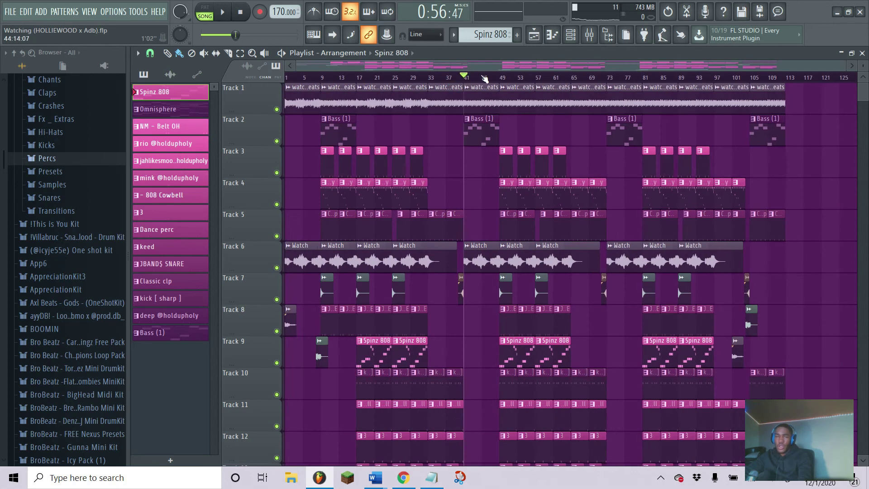